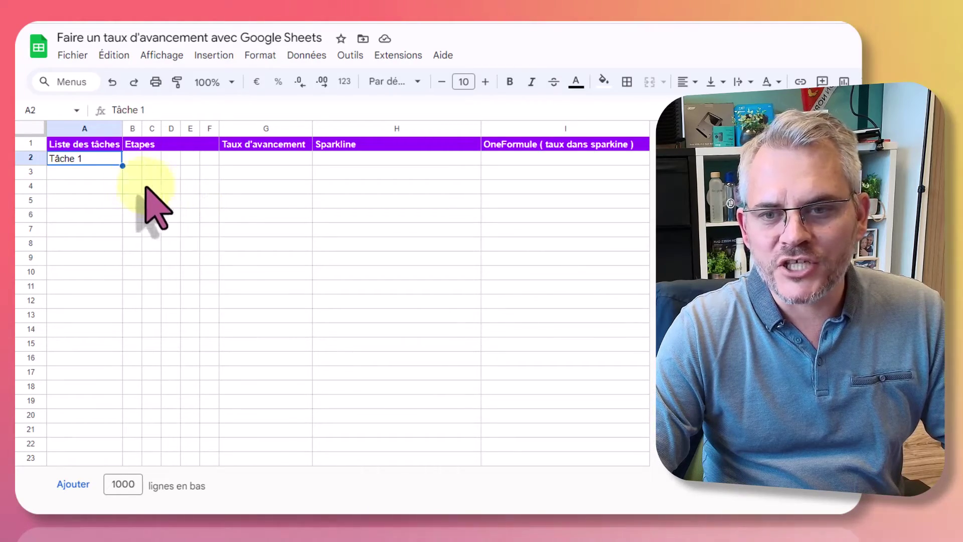
Step: Fill the task list down from Tâche 1 to Tâche 22 in A2:A23 and insert checkboxes in B2:F23
left_click_drag(122, 165, 108, 459)
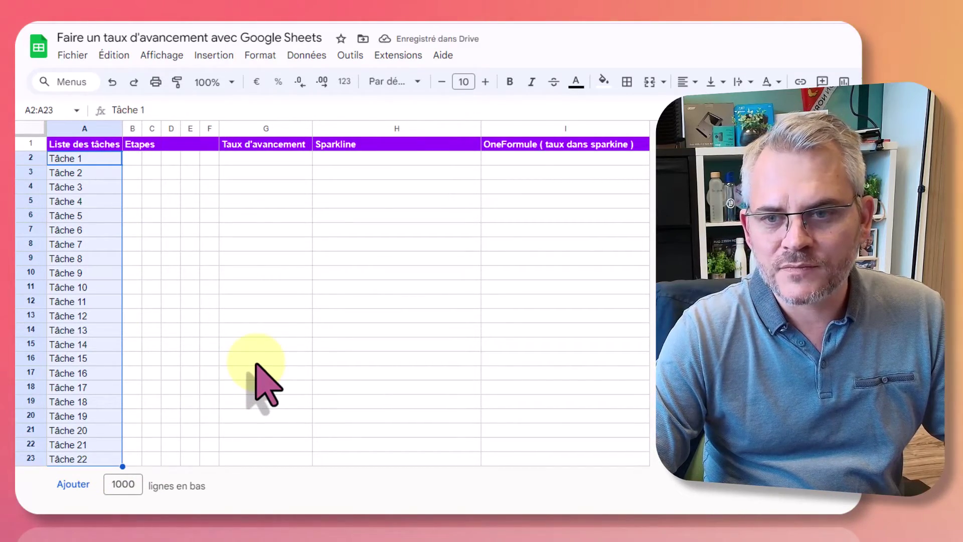
left_click_drag(130, 160, 205, 461)
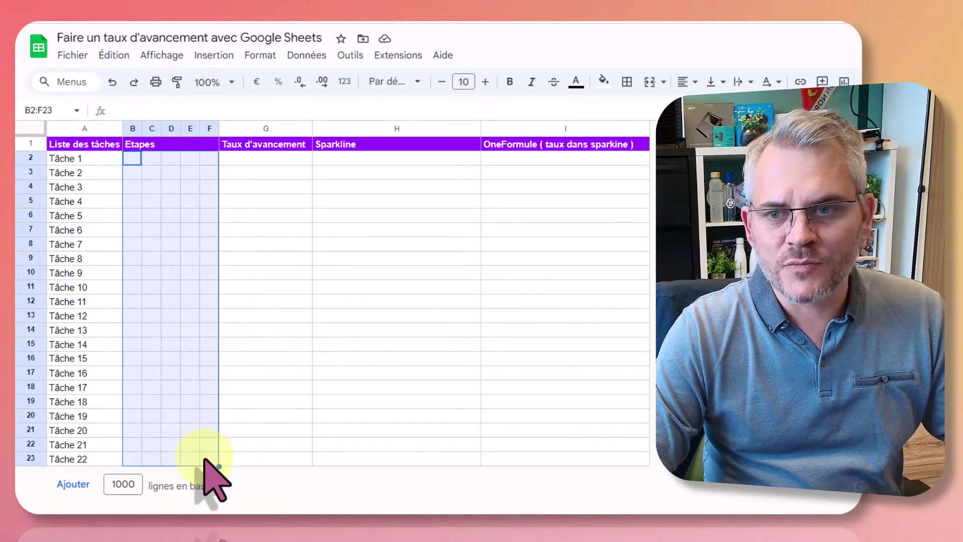
left_click(214, 55)
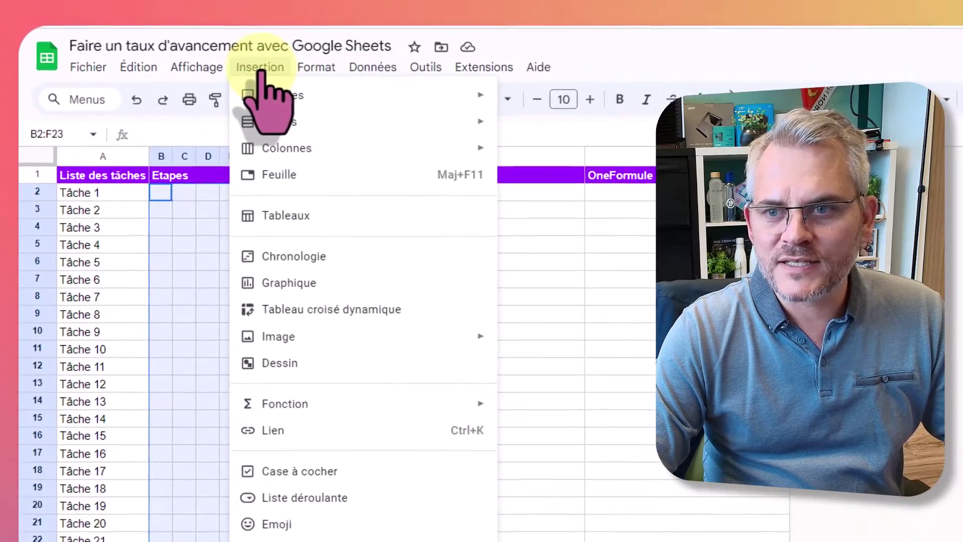
left_click(301, 471)
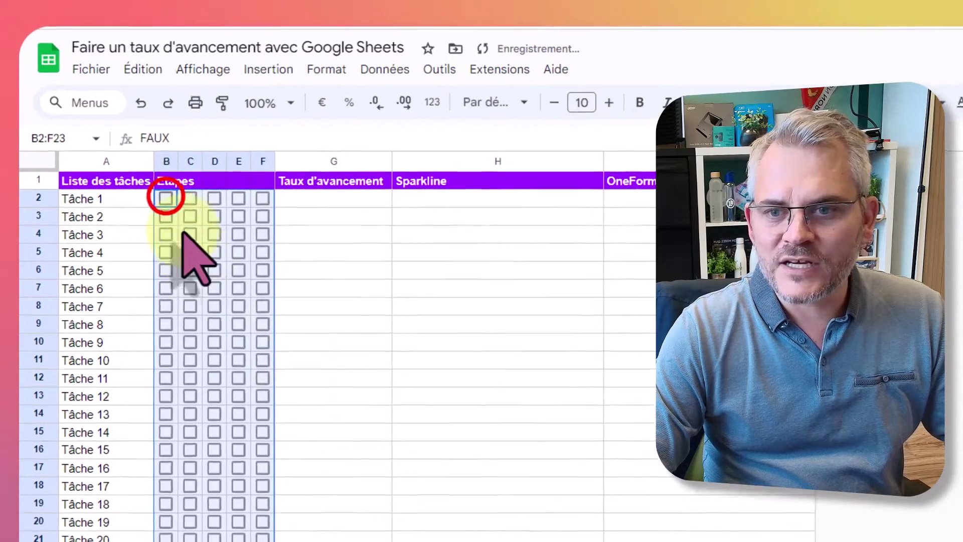
Step: Tick all five step checkboxes for Tâche 1 in B2:F2
left_click(163, 195)
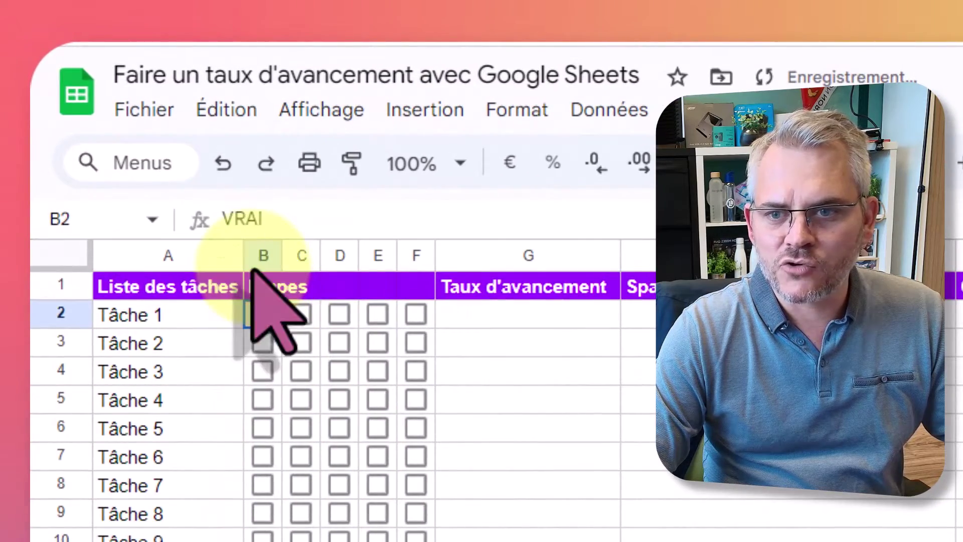
left_click(303, 314)
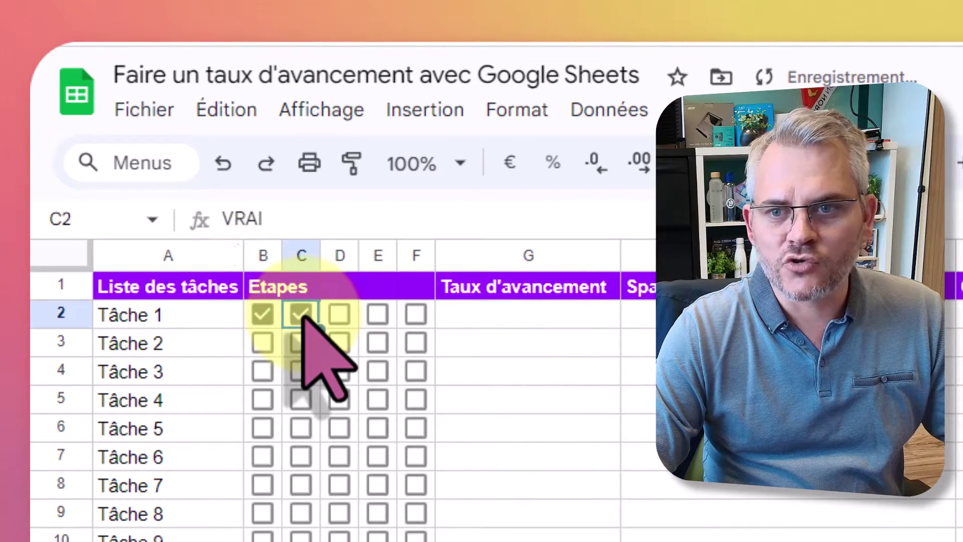
left_click(337, 314)
left_click(377, 315)
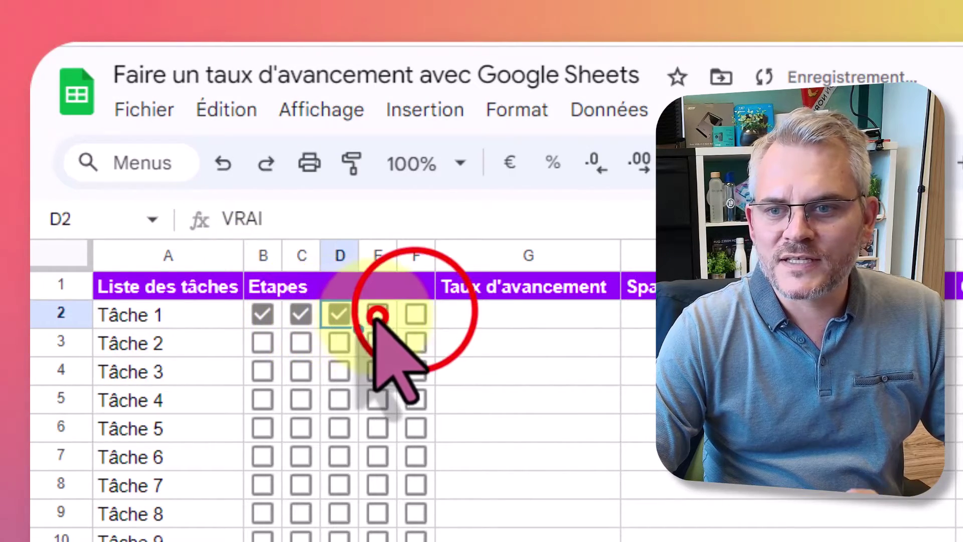
left_click(416, 314)
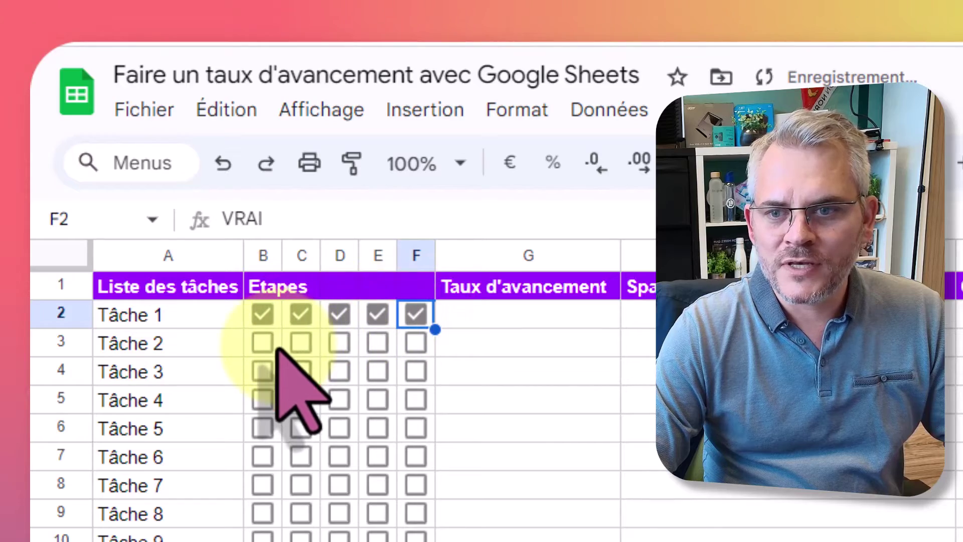
Step: Tick the checkboxes in B3:E3 together for Tâche 2, and tick varying numbers of steps for the remaining tasks
left_click_drag(266, 343, 389, 345)
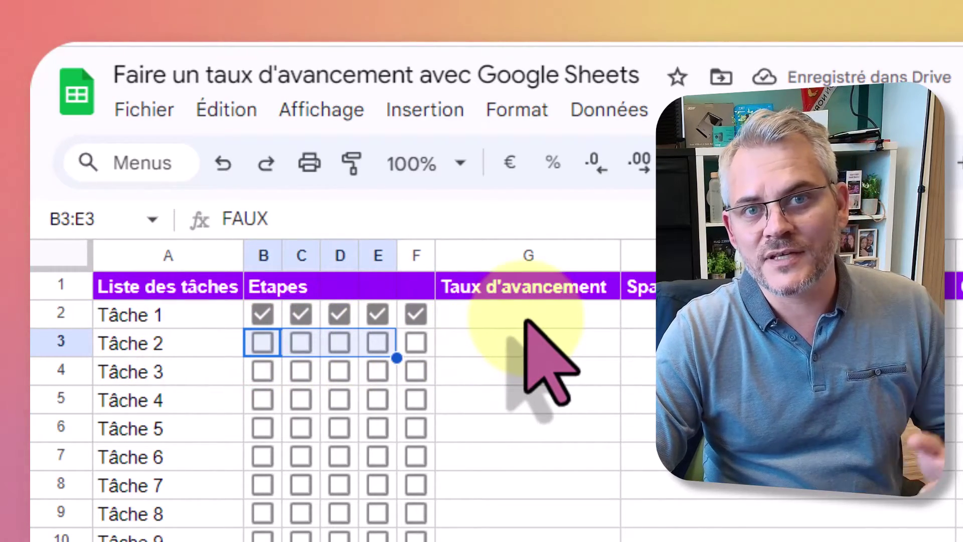
key("space")
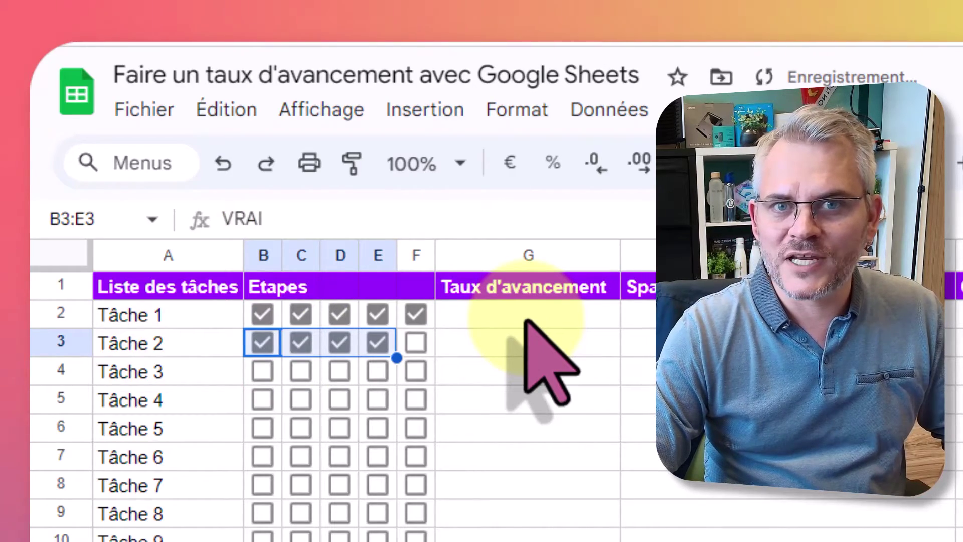
key("space")
Step: Enter =NB.SI(B2:F2;VRAI) in G2 to count the ticked steps and apply the formula down to G23
left_click(526, 316)
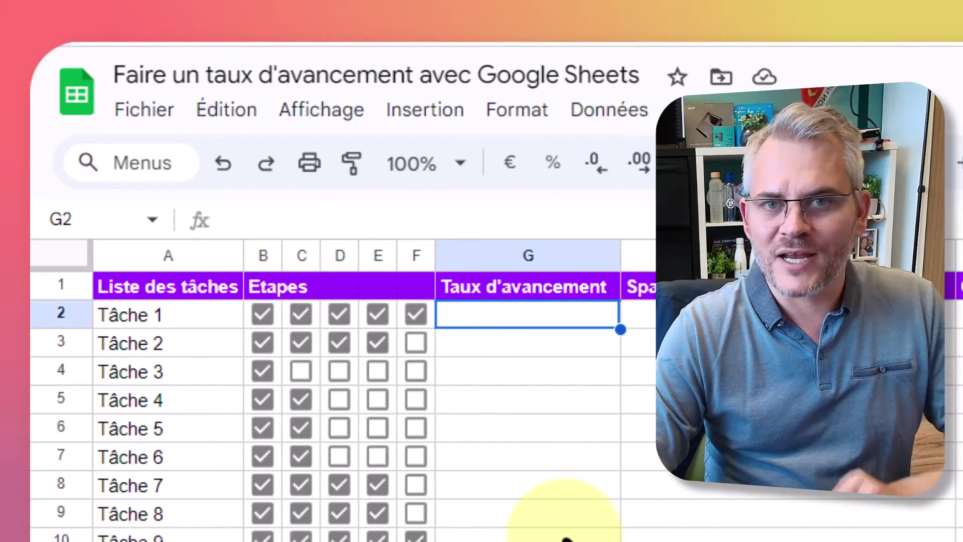
type("=")
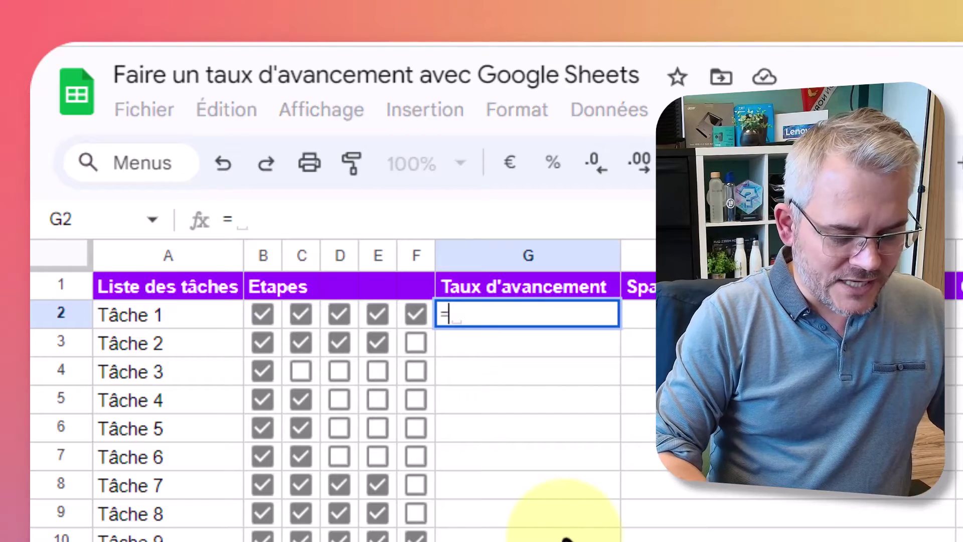
type("NB.SI")
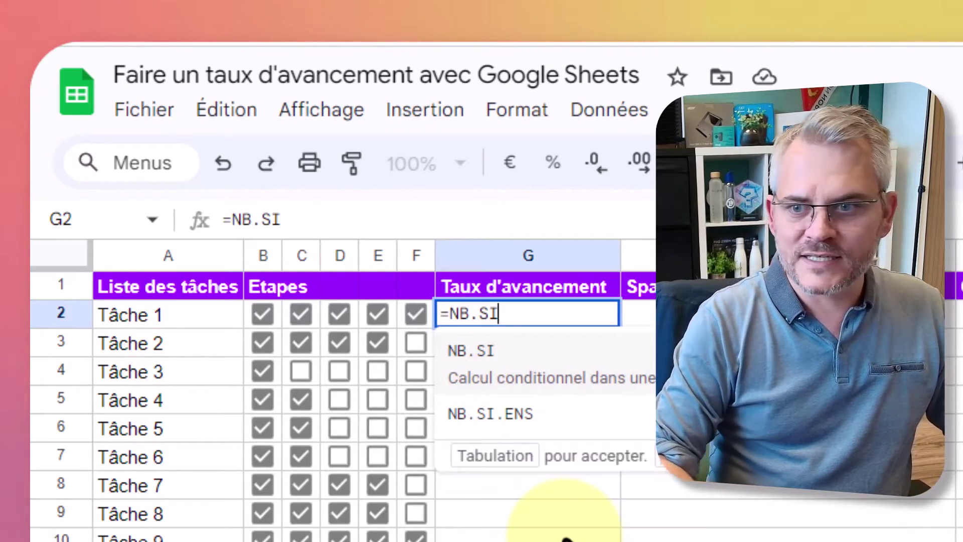
type("(")
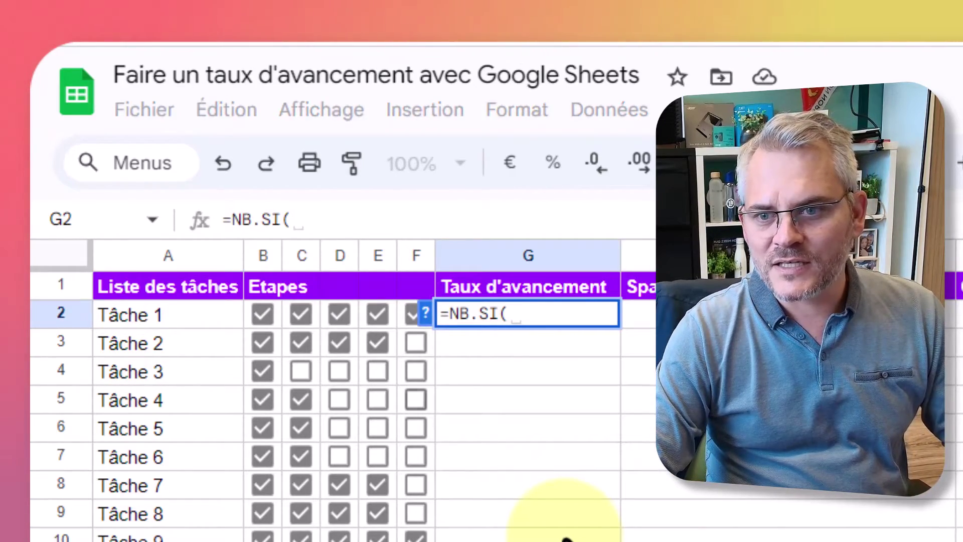
left_click_drag(251, 319, 415, 325)
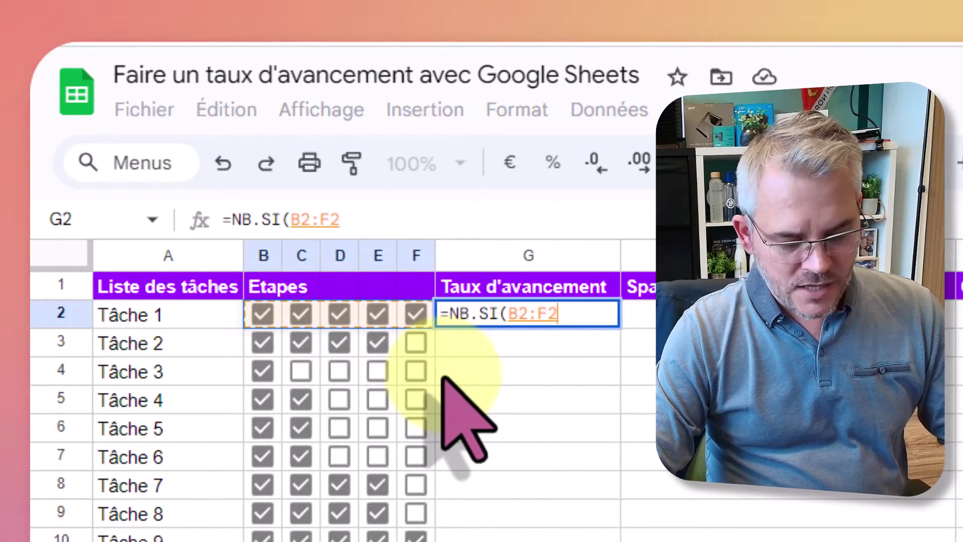
type(";")
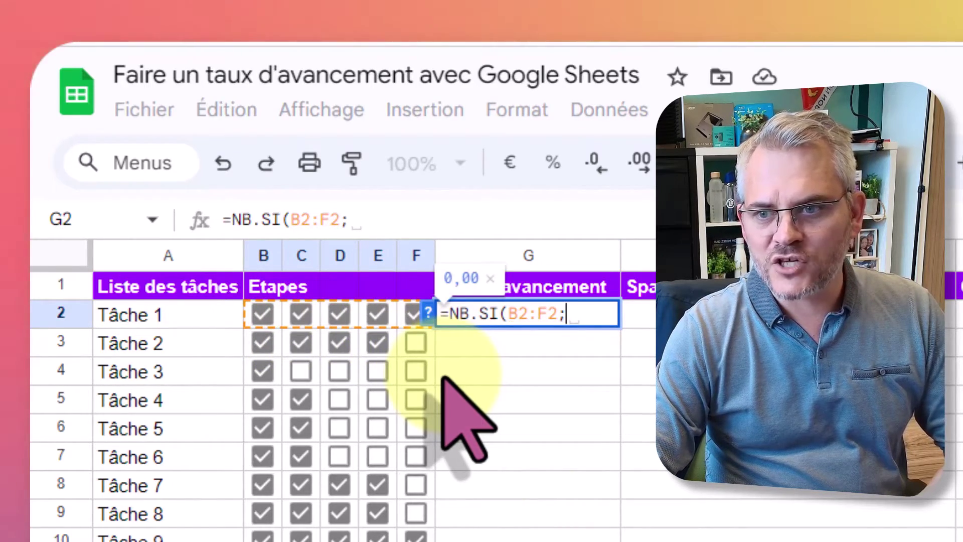
type("V")
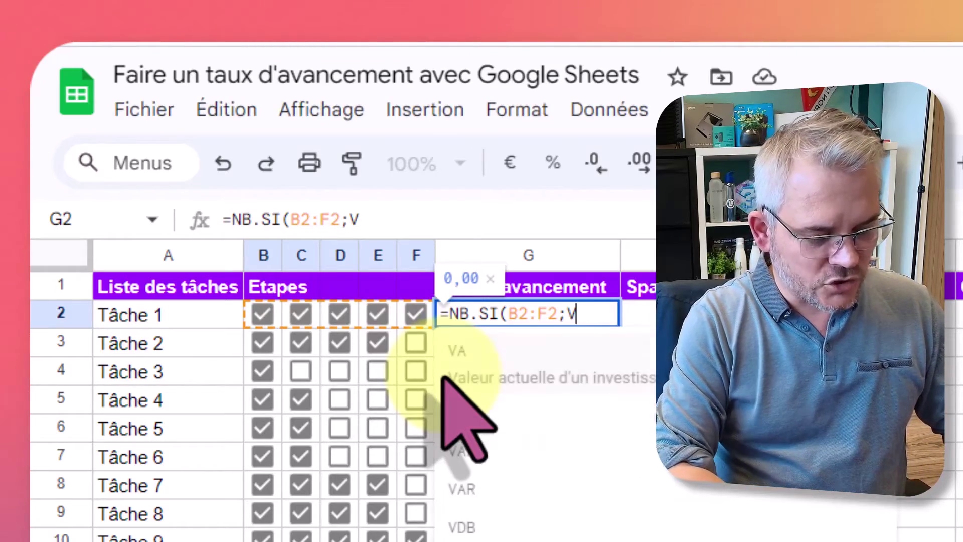
type("RAI)")
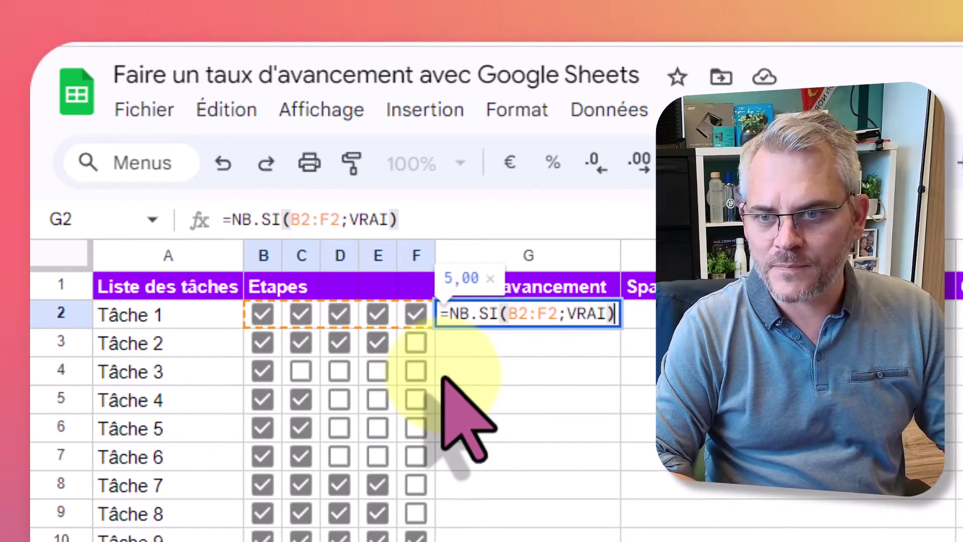
key("Return")
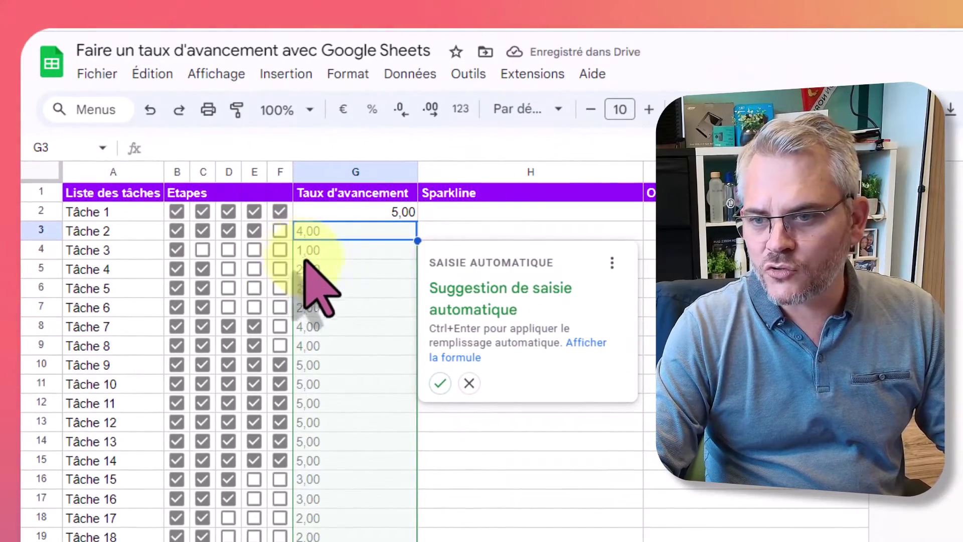
left_click(440, 383)
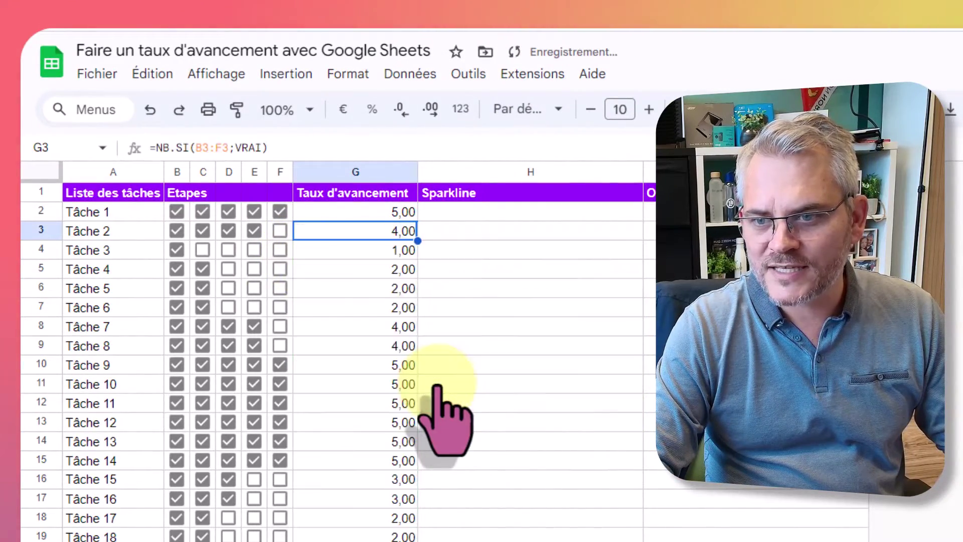
Step: Remove both decimal places from the counts in G2:G23
left_click_drag(386, 213, 403, 541)
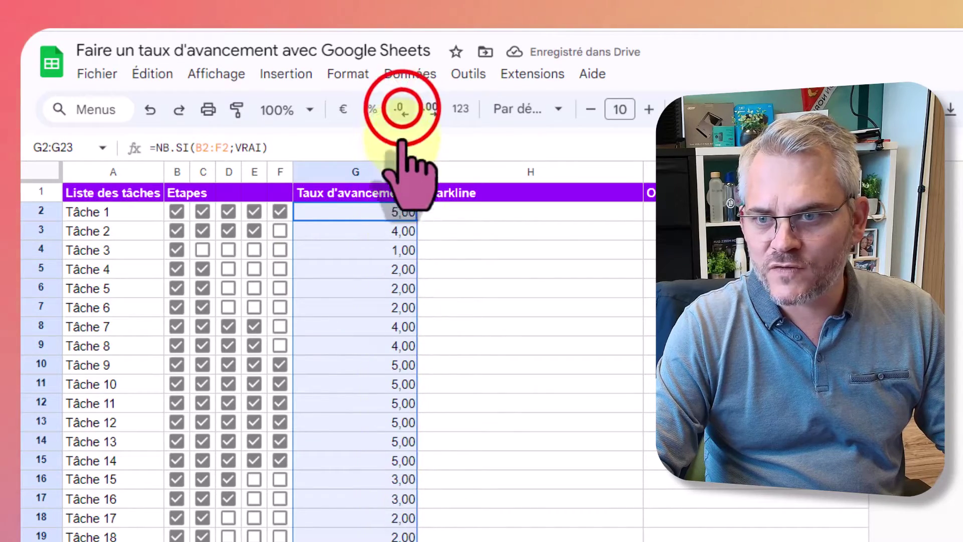
left_click(402, 108)
left_click(402, 108)
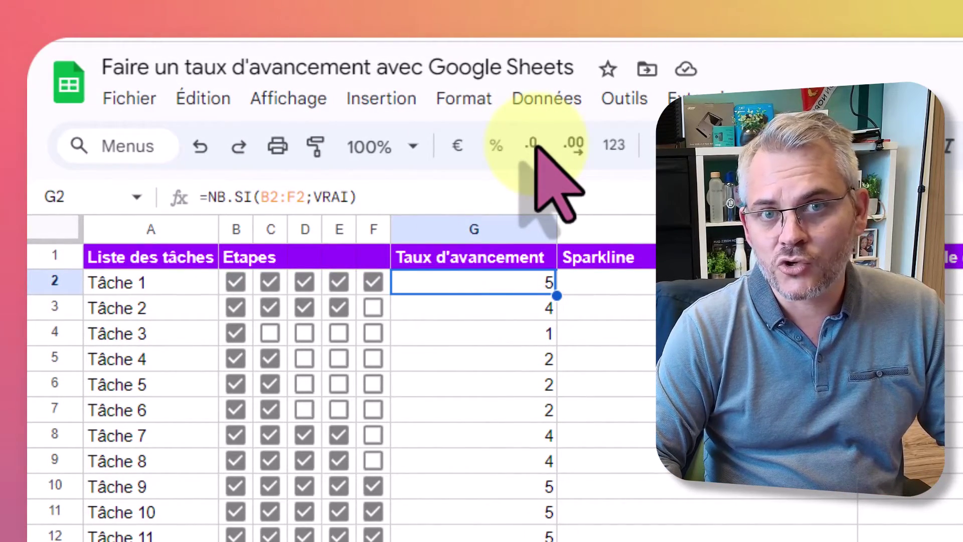
Step: Extend the formula in G2 to =NB.SI(B2:F2;VRAI)/NBVAL(B2:F2) so it divides by the total number of steps
double_click(512, 283)
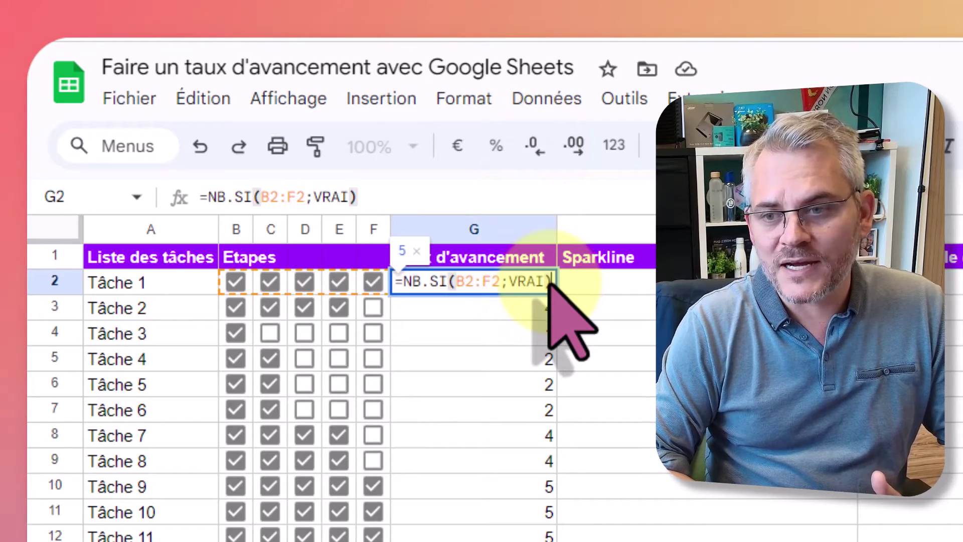
type("/")
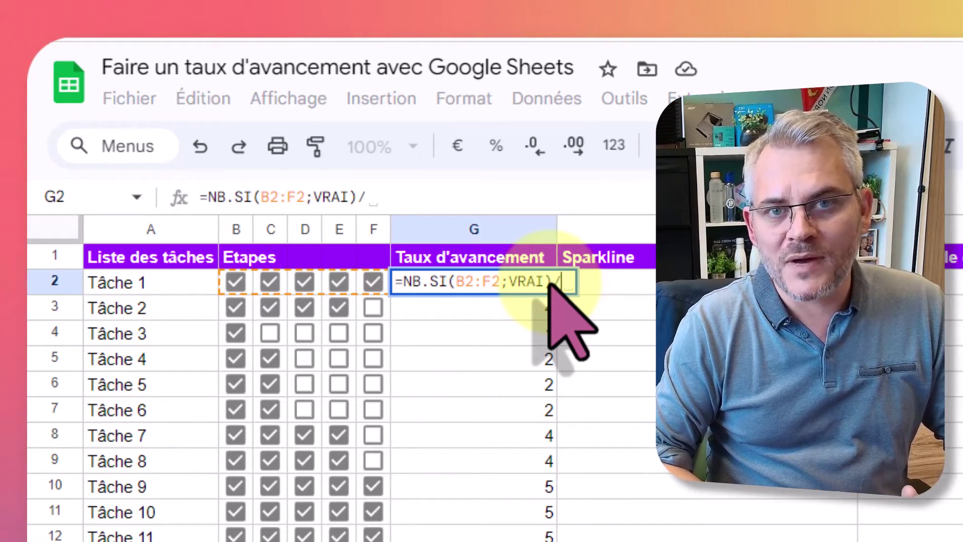
type("NBVAL(")
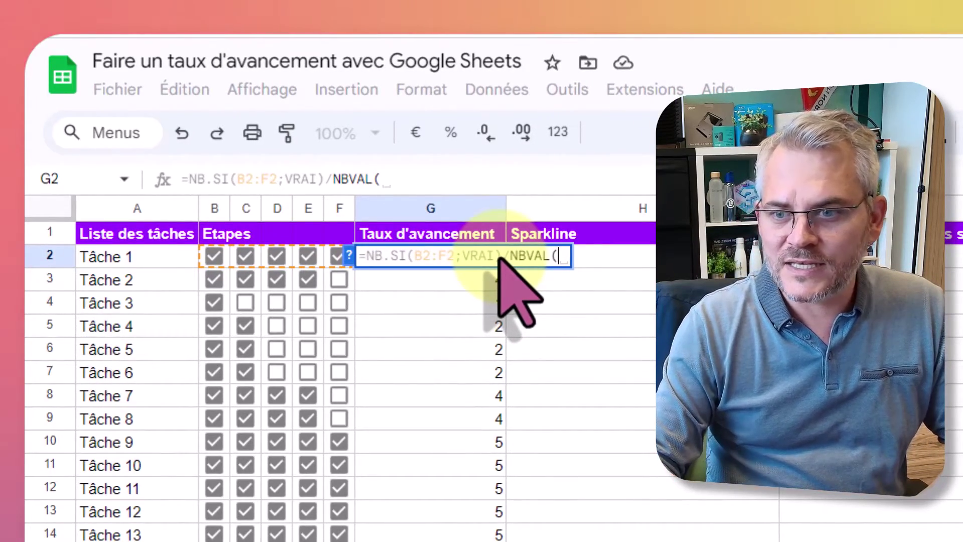
left_click_drag(215, 258, 338, 257)
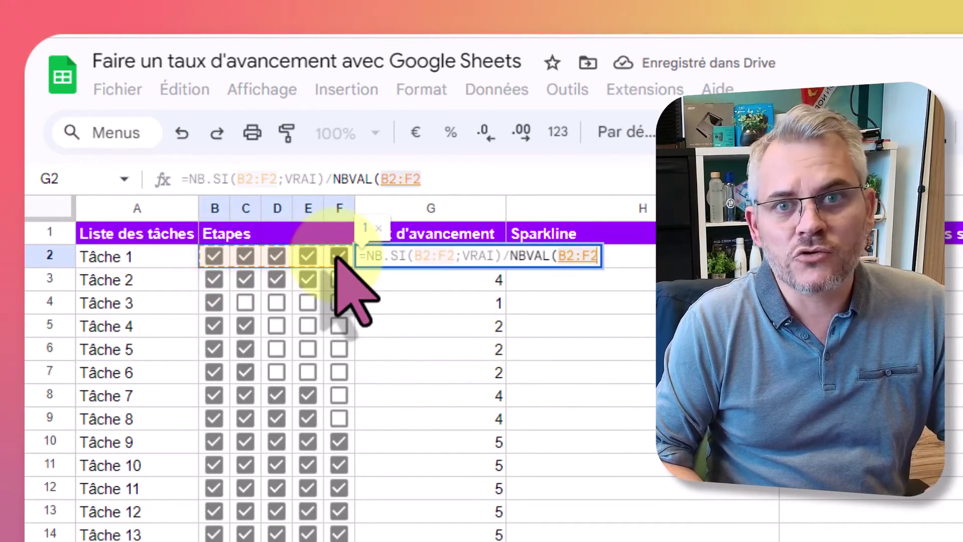
type(")")
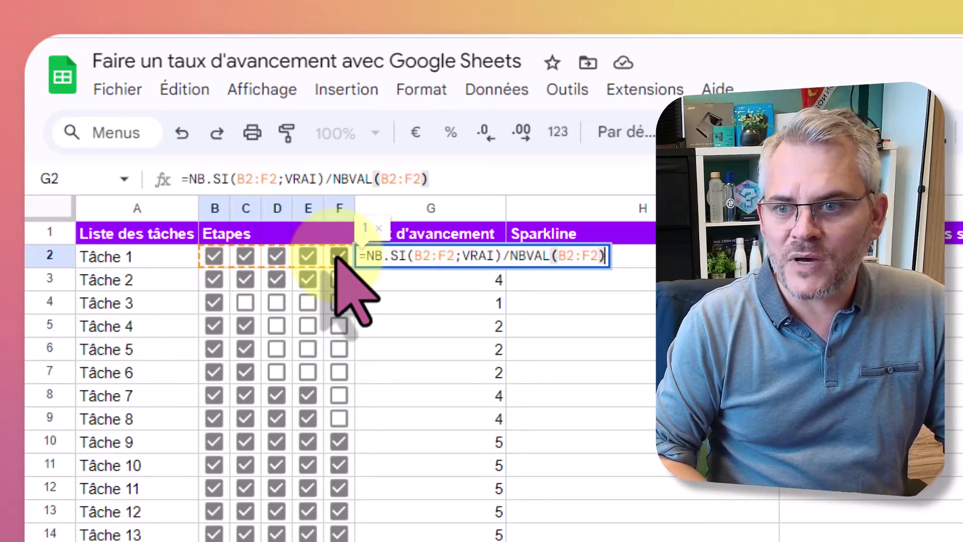
key("Return")
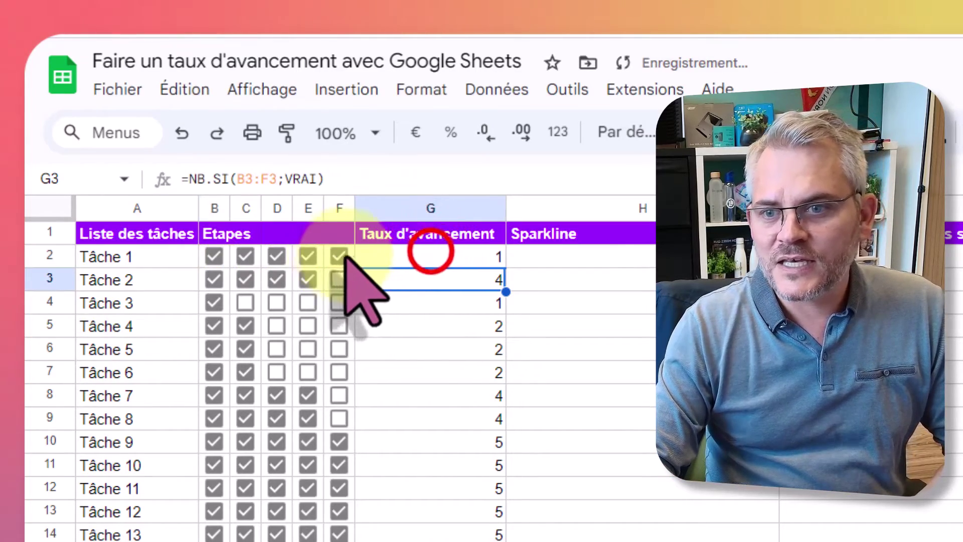
Step: Copy the G2 formula down to G23 and format the range as percentages
left_click(430, 255)
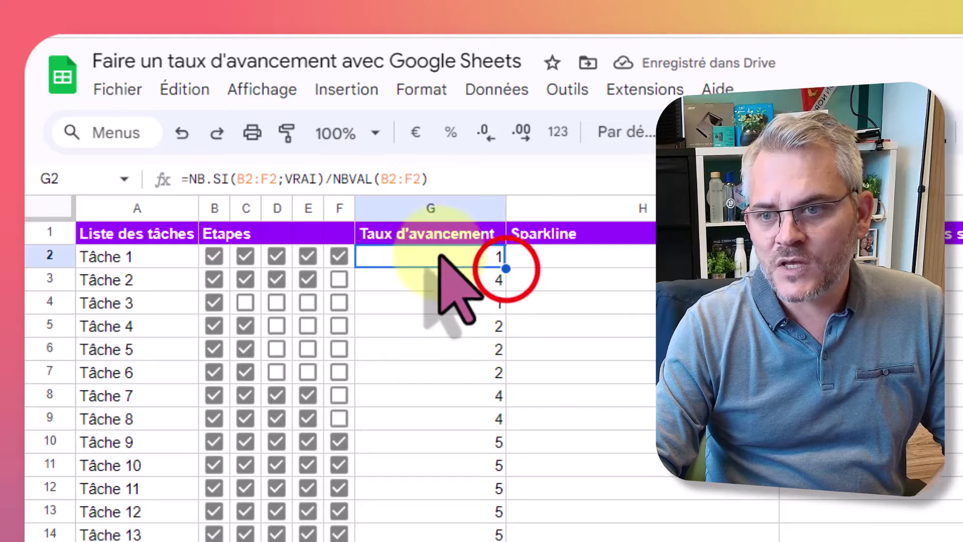
left_click_drag(506, 269, 504, 541)
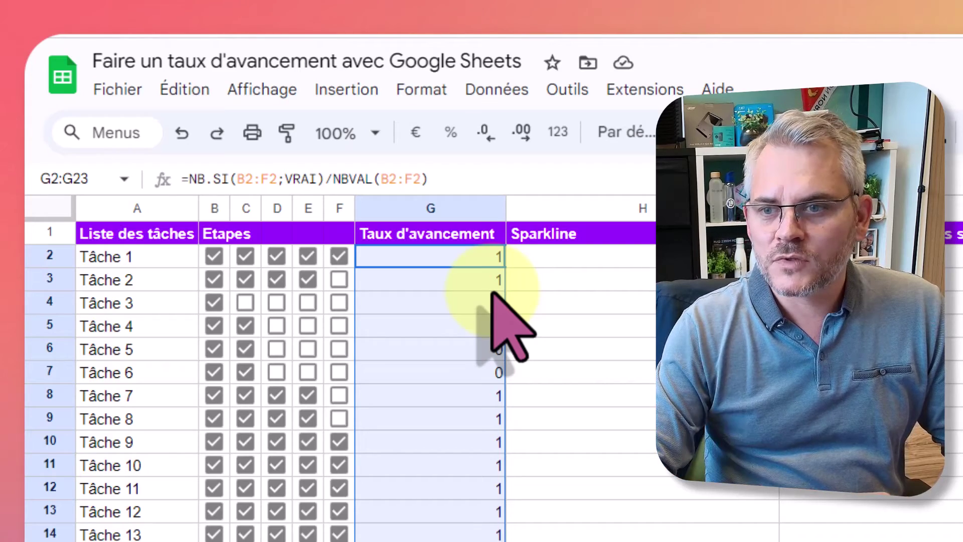
left_click(452, 134)
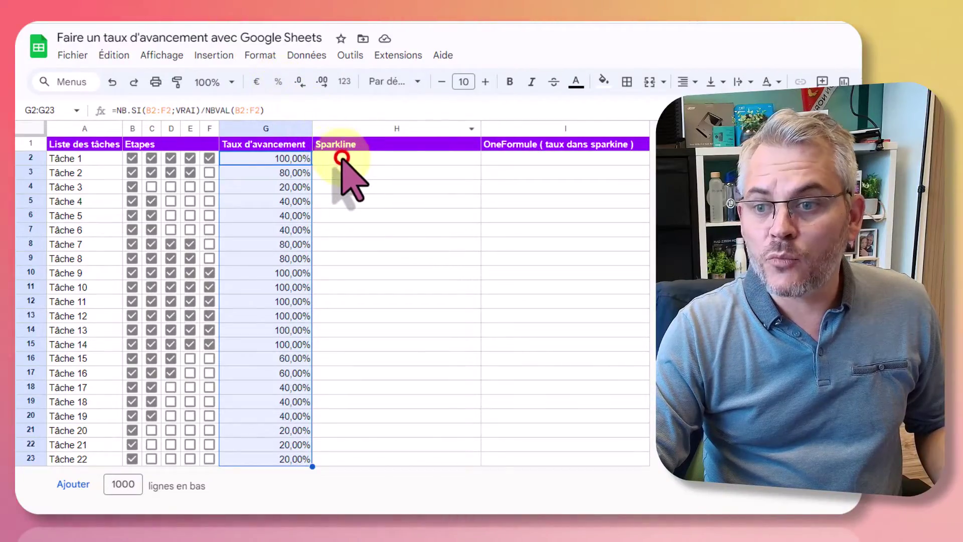
Step: Start a SPARKLINE formula in H2 that uses G2 as its data, ready for the options argument
left_click(343, 160)
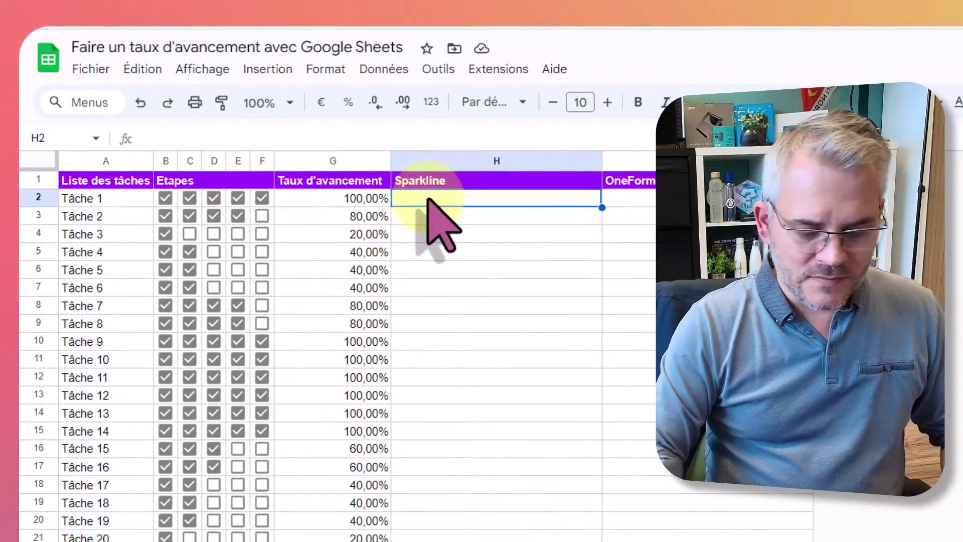
type("=")
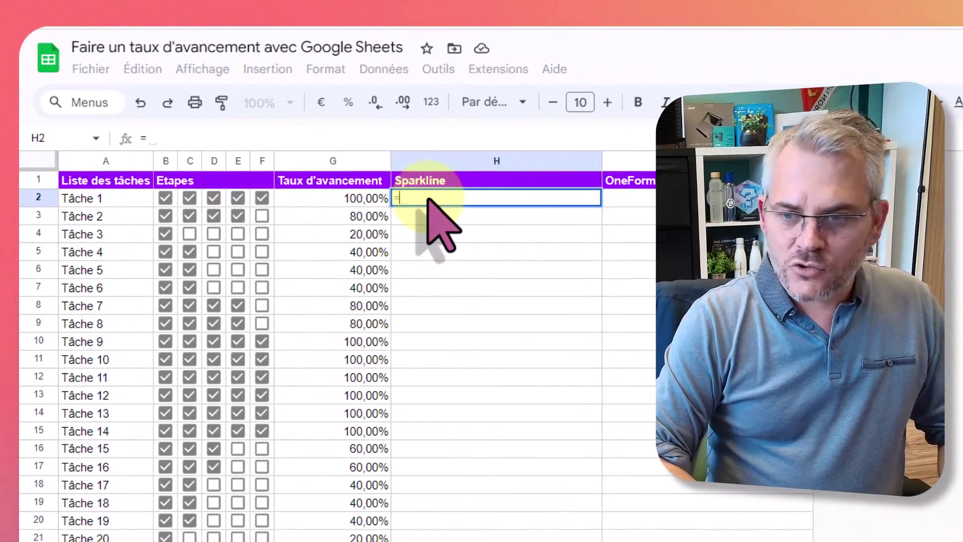
type("SPAR")
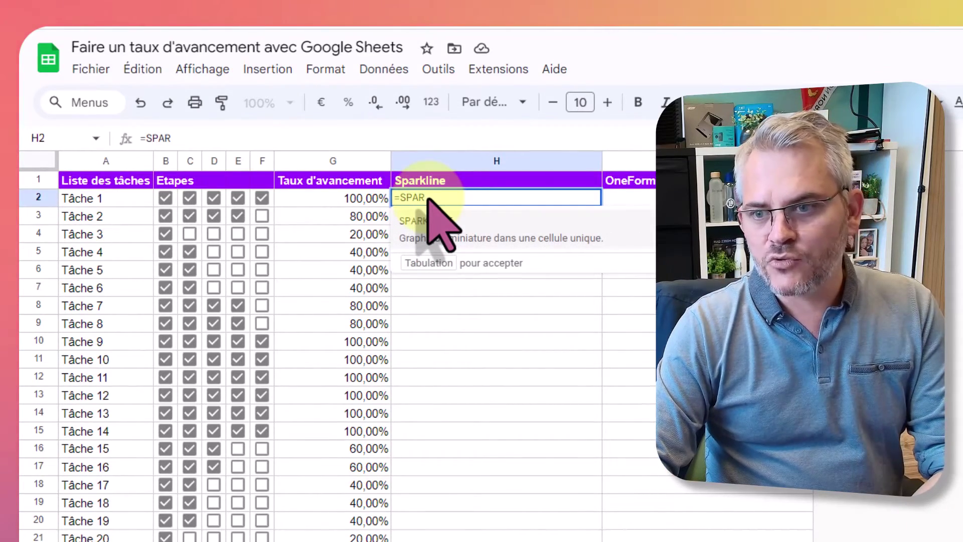
key("Tab")
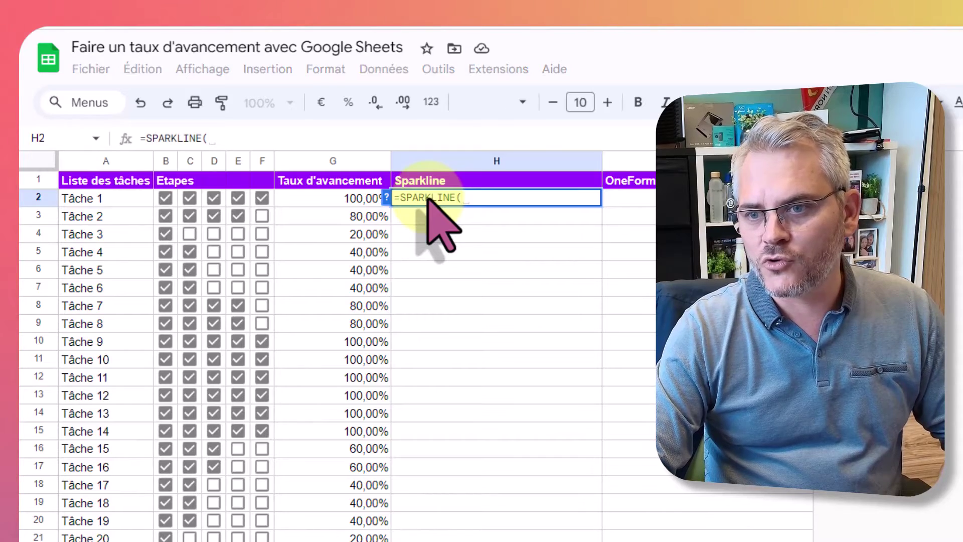
left_click(387, 197)
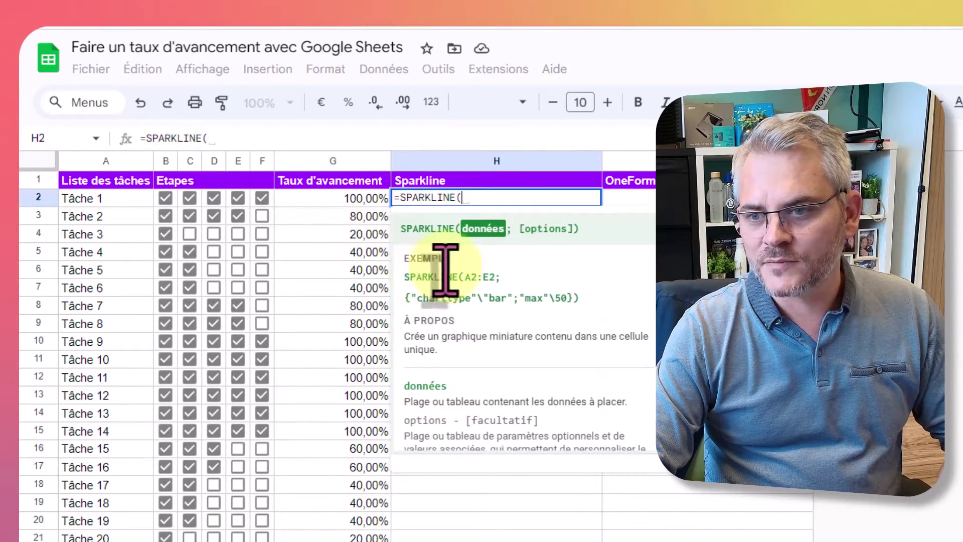
left_click(349, 201)
type(";")
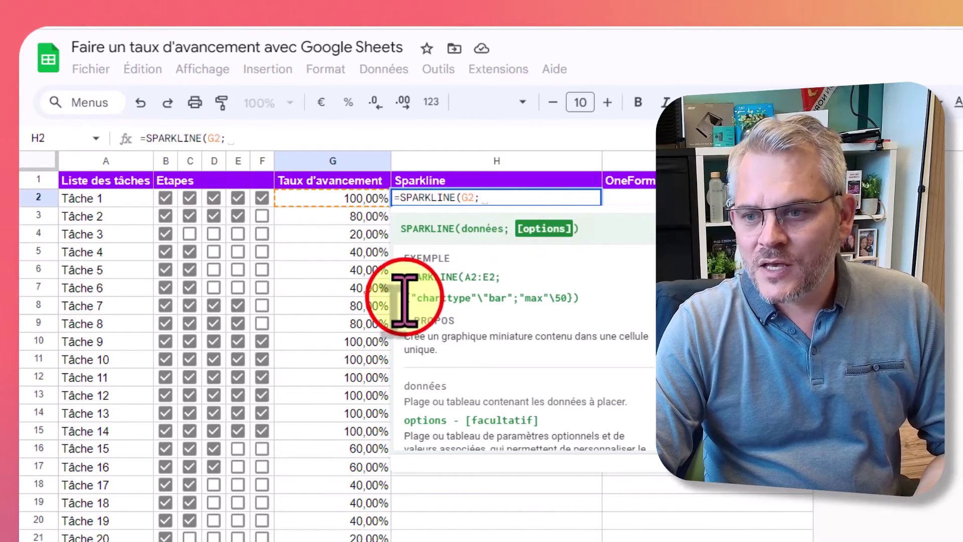
Step: Copy the example options {"charttype"\"bar";"max"\50}) from the function help into the H2 formula
left_click_drag(406, 298, 580, 300)
key("ctrl+c")
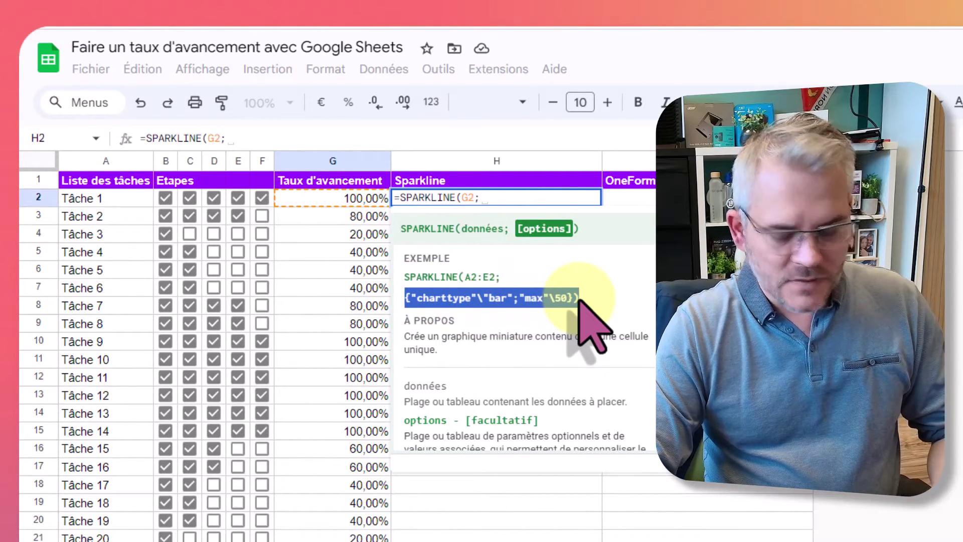
left_click(497, 201)
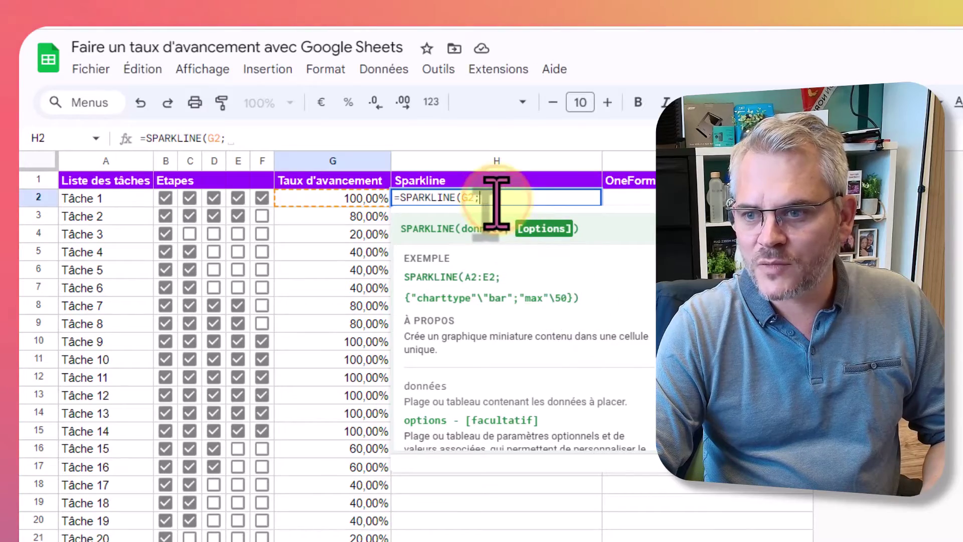
key("ctrl+v")
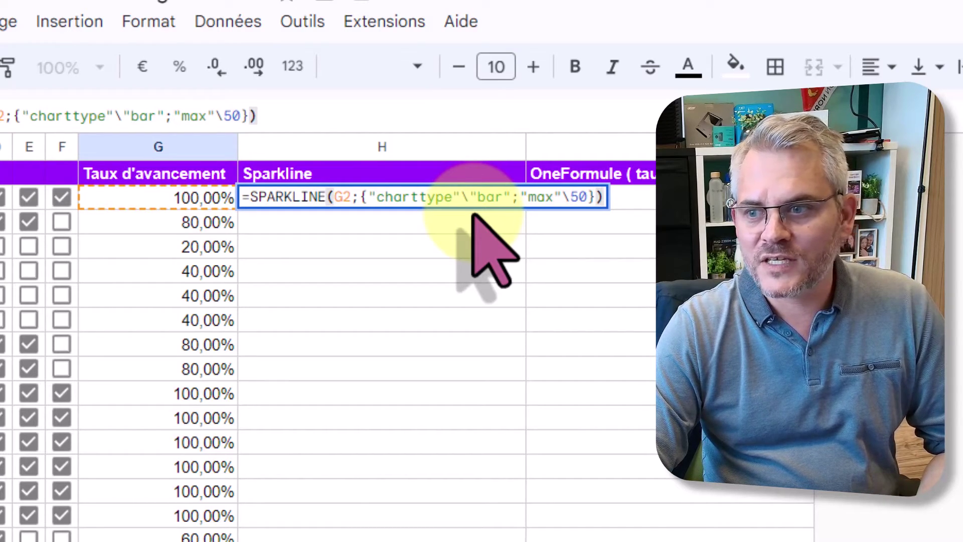
Step: Set the sparkline's max option to 100% and validate the H2 formula
double_click(579, 197)
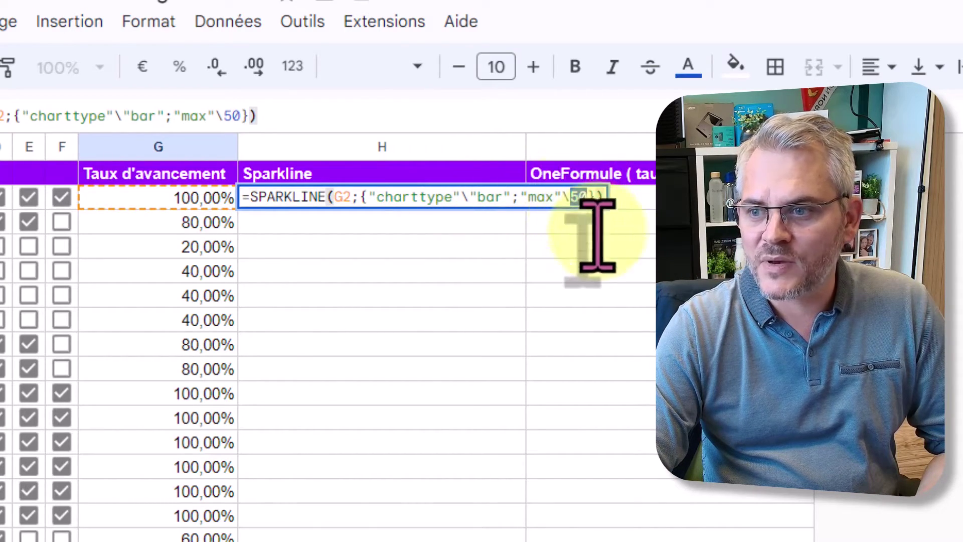
type("100")
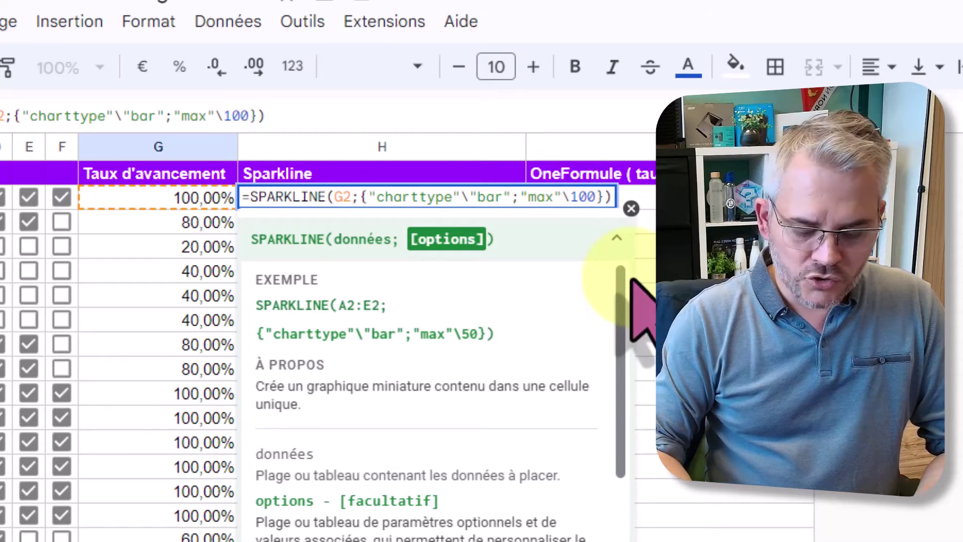
type("%")
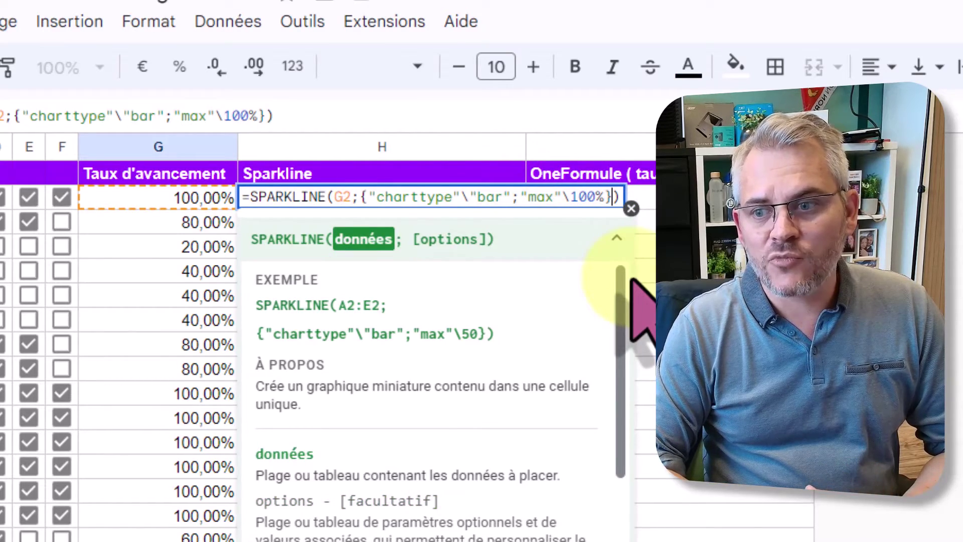
key("Return")
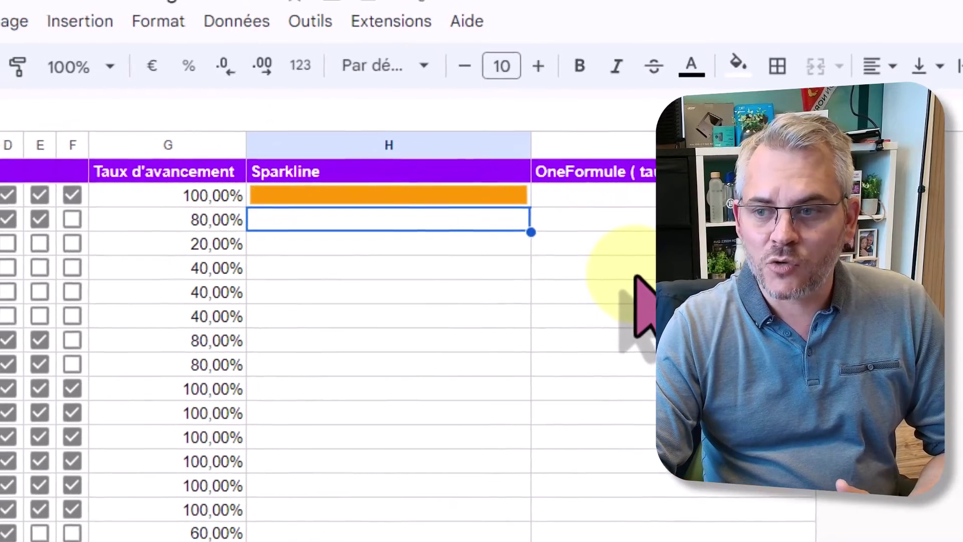
Step: Widen column H and test the bar by toggling Tâche 1's step checkboxes, leaving only the fifth one unticked
left_click(561, 131)
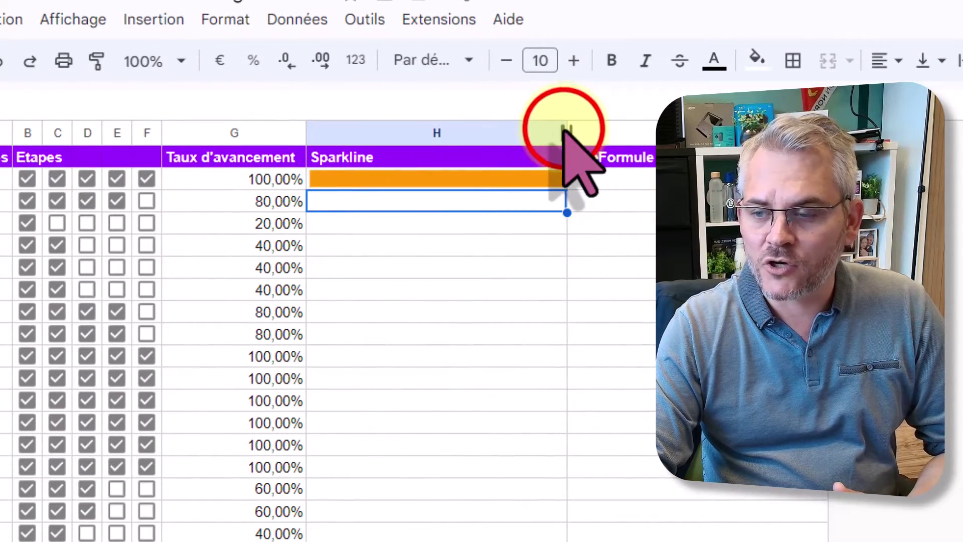
left_click_drag(563, 132, 698, 271)
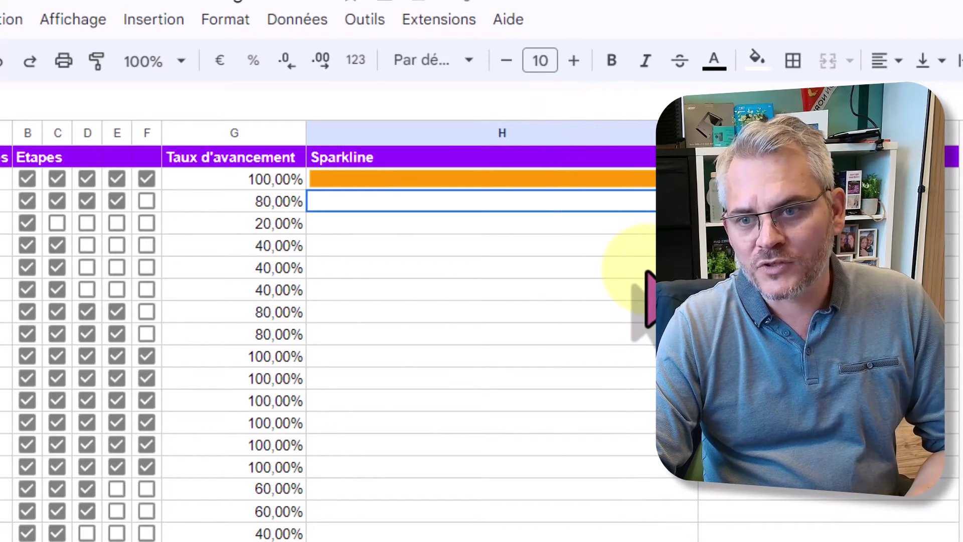
left_click(146, 179)
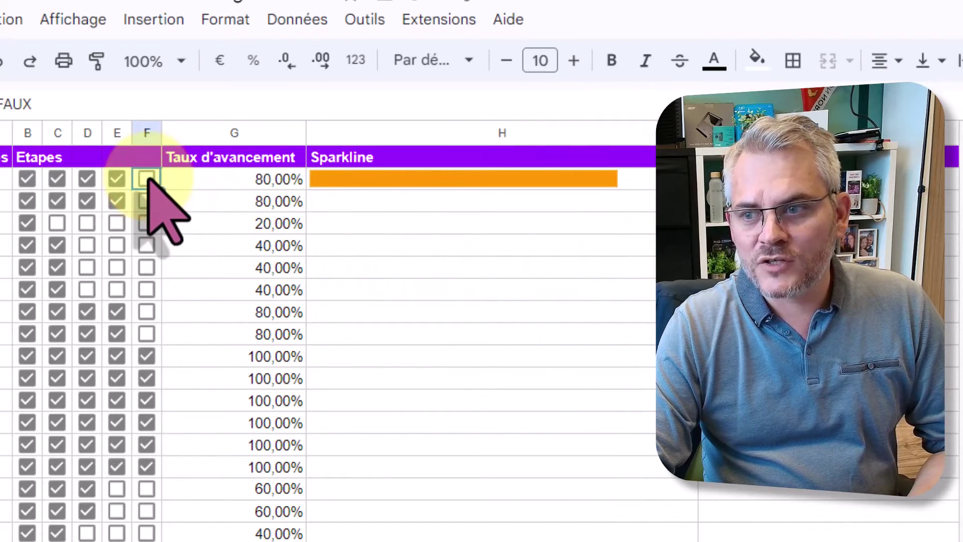
left_click(117, 178)
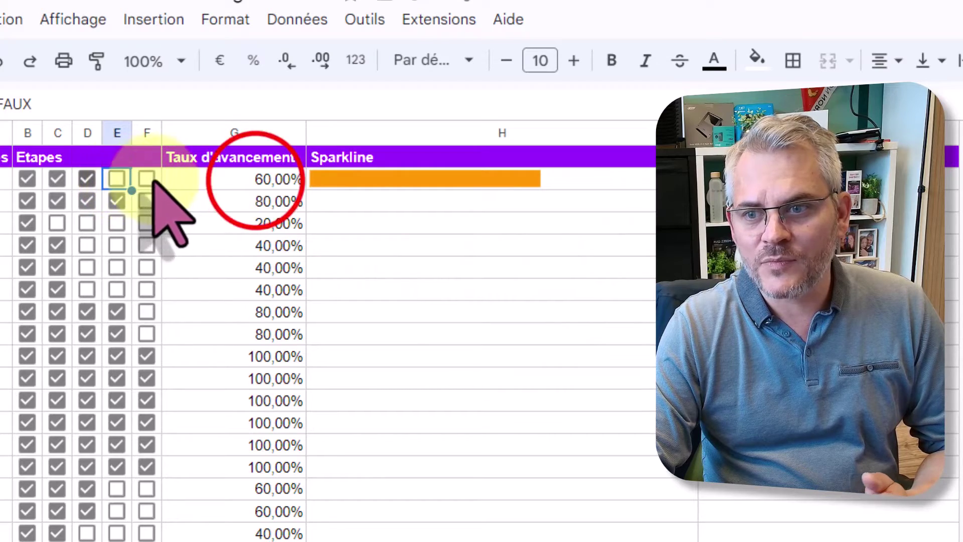
left_click(256, 180)
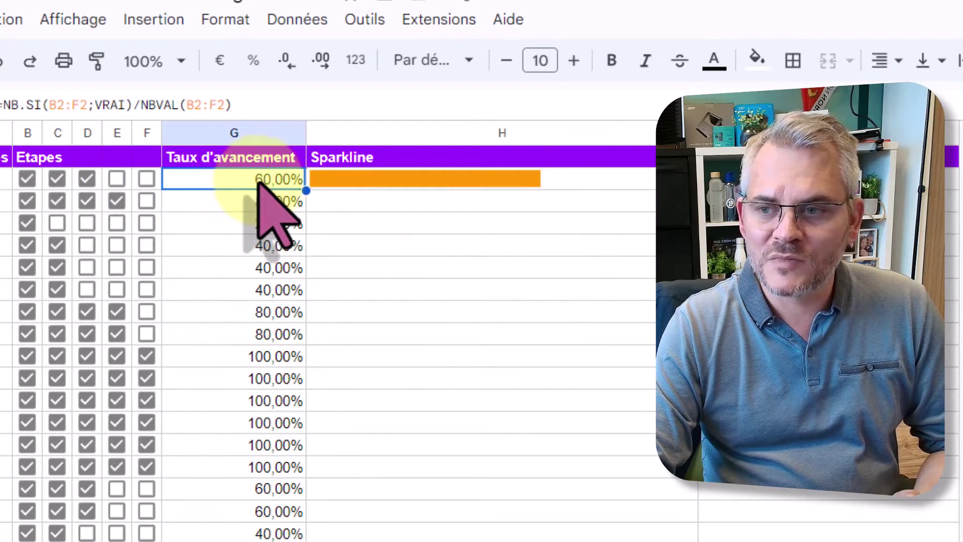
left_click(87, 178)
left_click(86, 178)
left_click(117, 178)
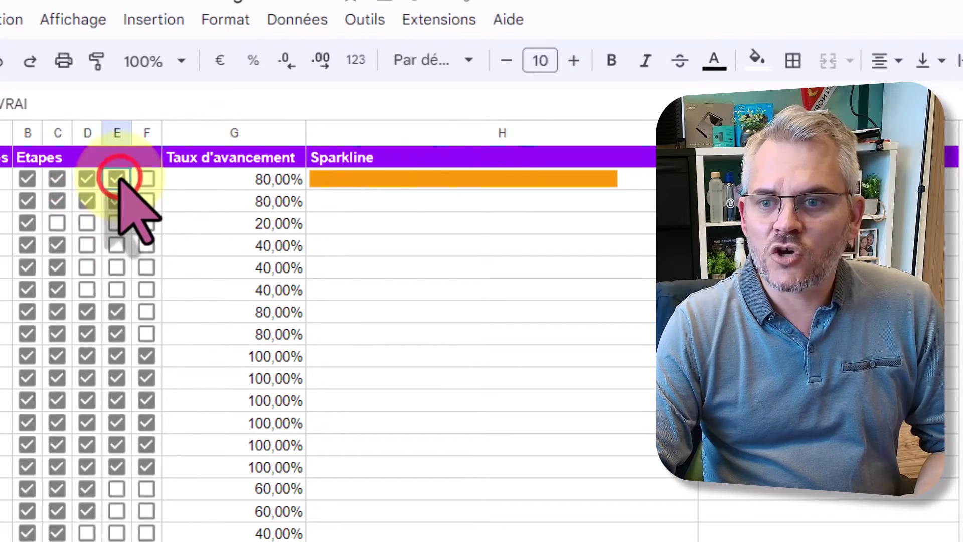
Step: Add the option "color1"\"green" after the 100% maximum in the H2 sparkline formula
double_click(365, 179)
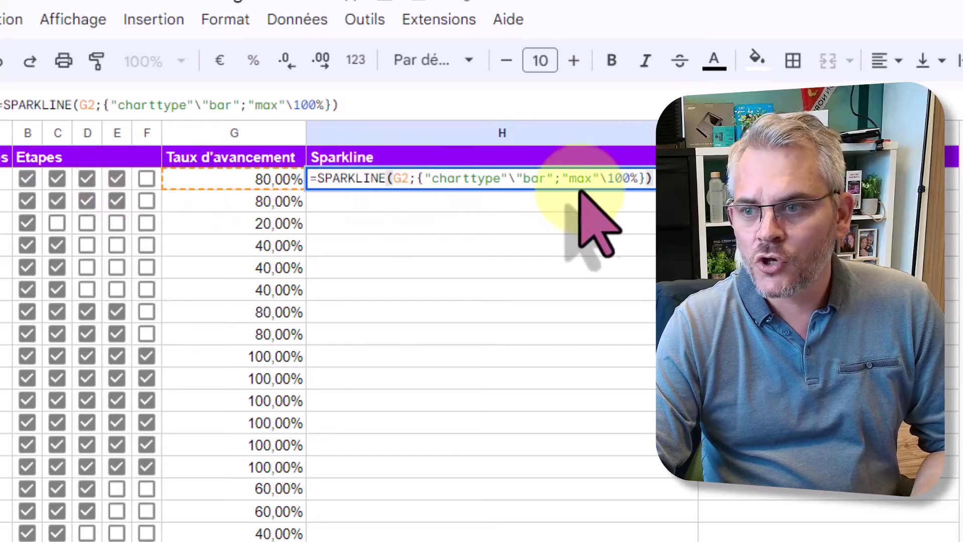
left_click(638, 179)
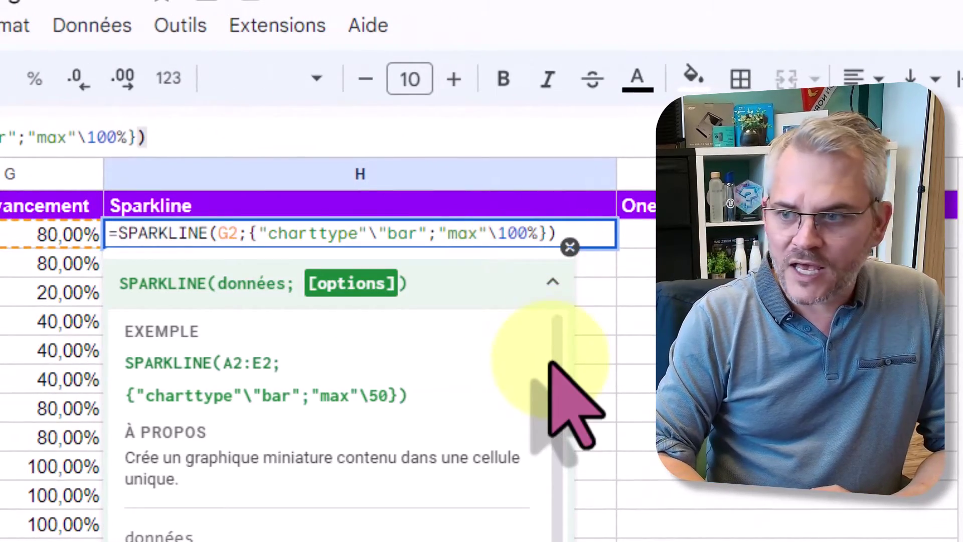
type(";")
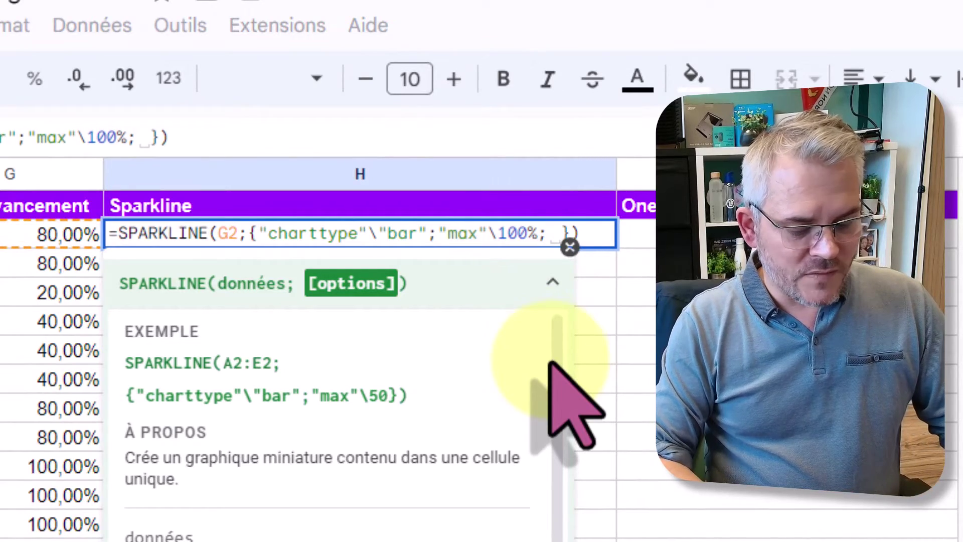
type("\"\"")
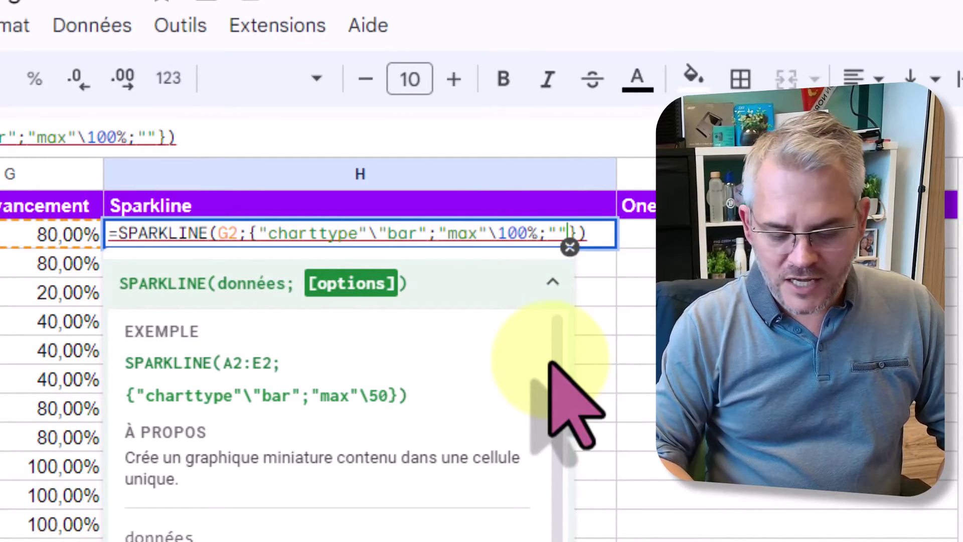
type("color1")
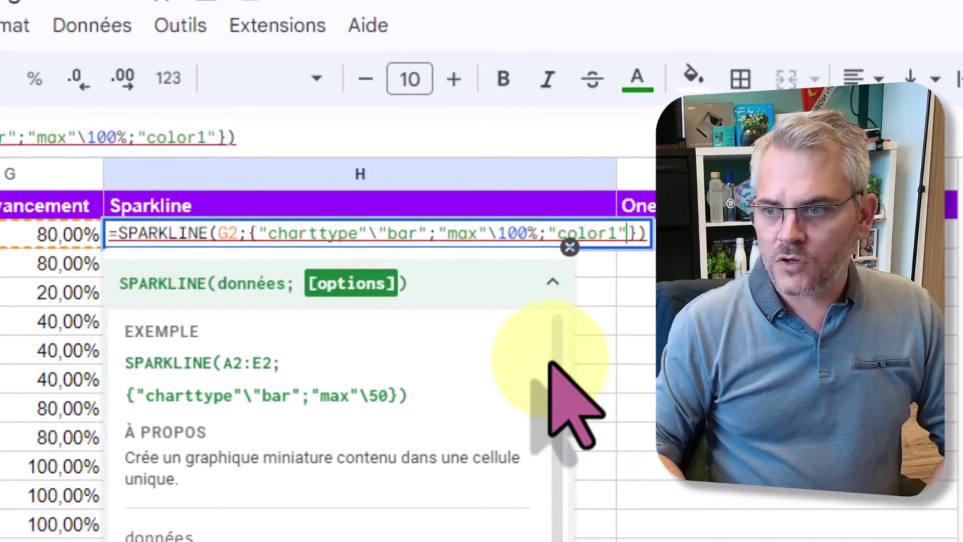
type("\\")
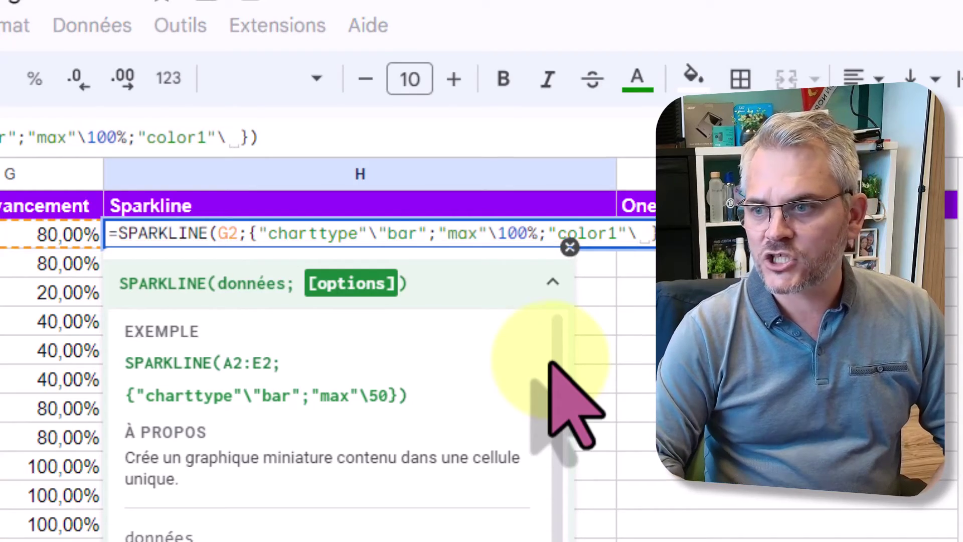
type("\"\"")
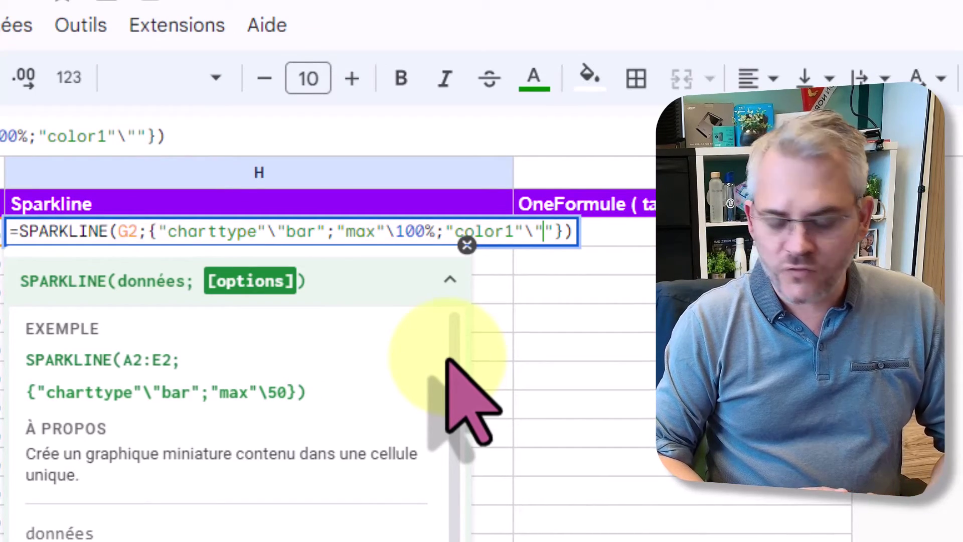
type("gre")
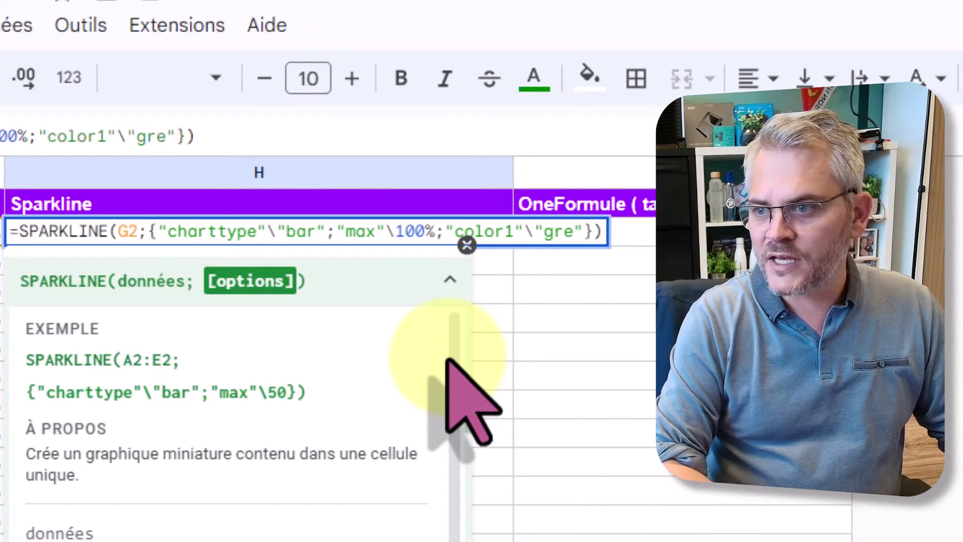
type("en")
key("Return")
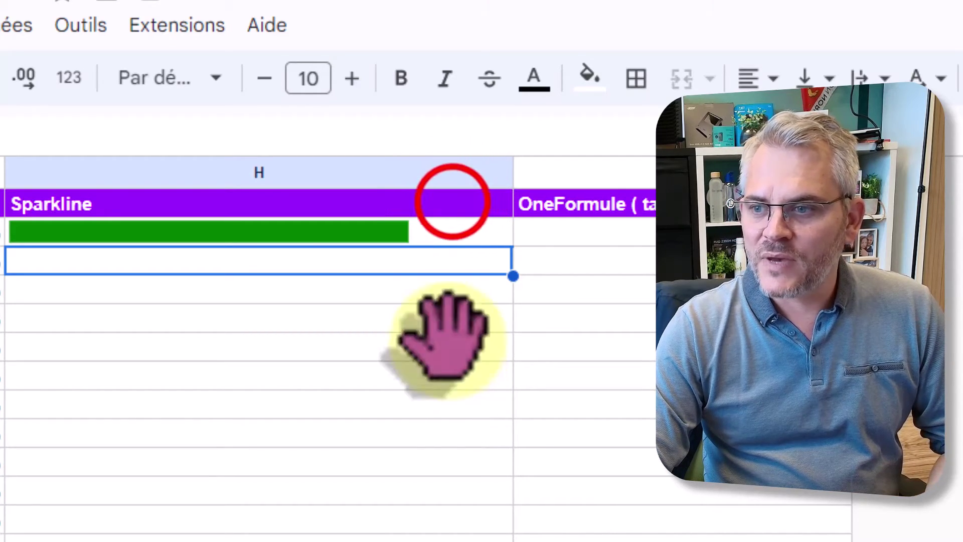
Step: Get the hex code of the Sparkline header's purple fill from its custom colour settings
left_click(451, 203)
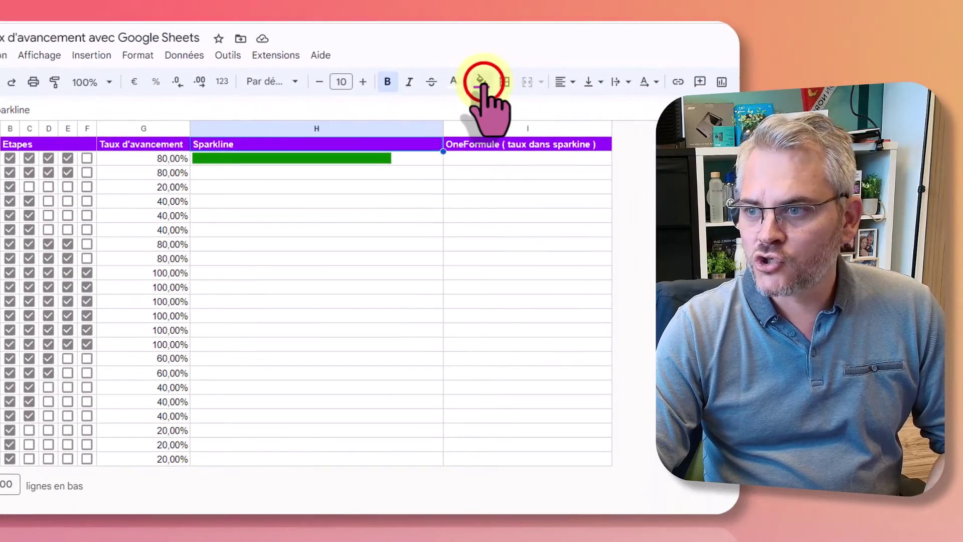
left_click(482, 82)
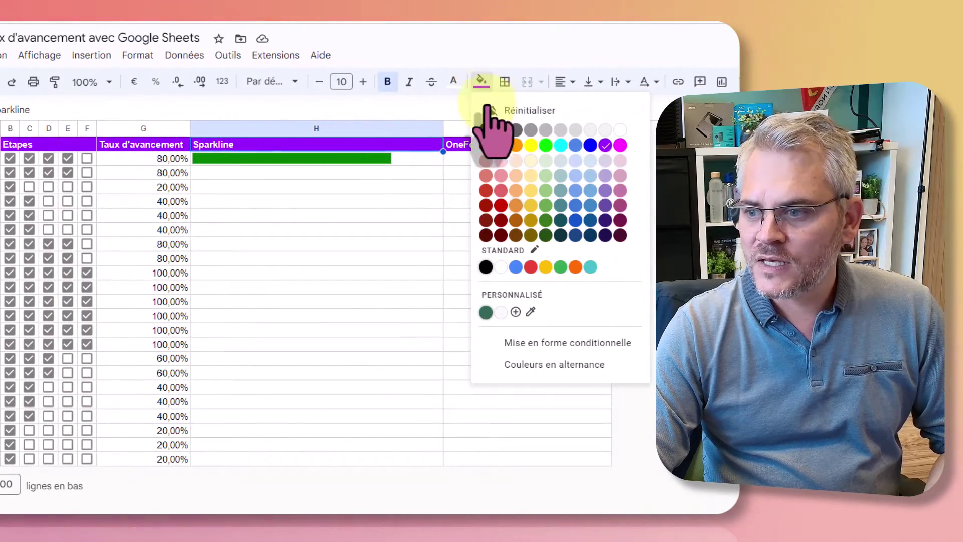
left_click(516, 313)
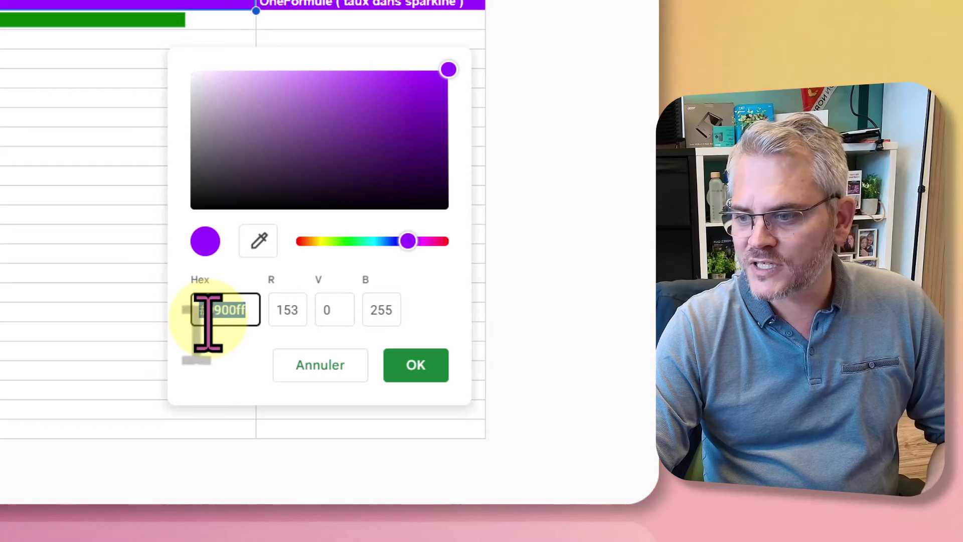
left_click(419, 369)
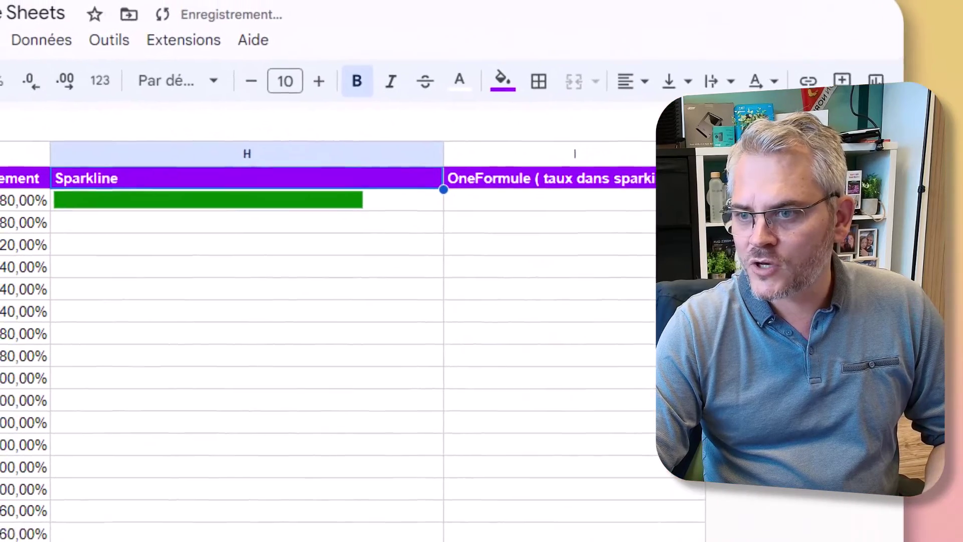
Step: Replace the color1 value green with #9900ff in the H2 sparkline formula
left_click(141, 197)
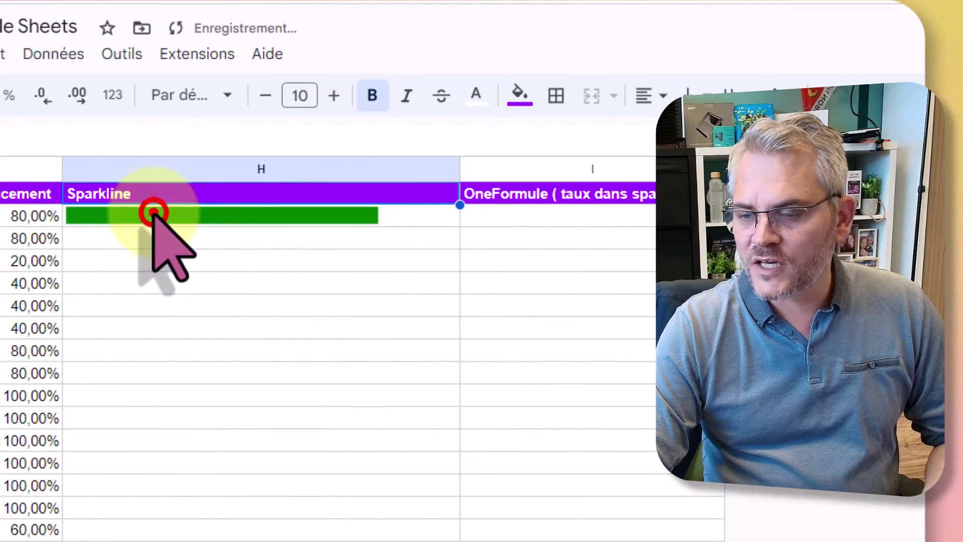
double_click(153, 213)
left_click(480, 216)
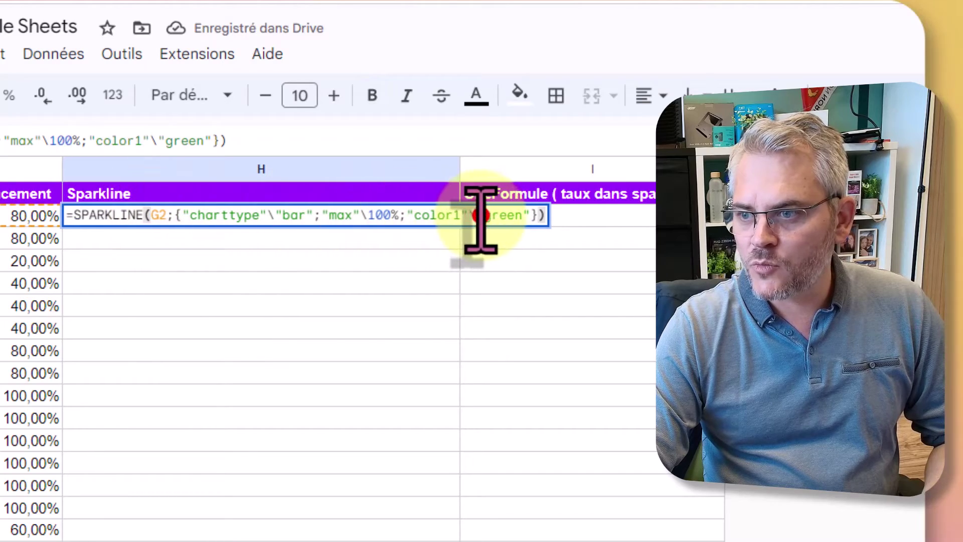
double_click(516, 216)
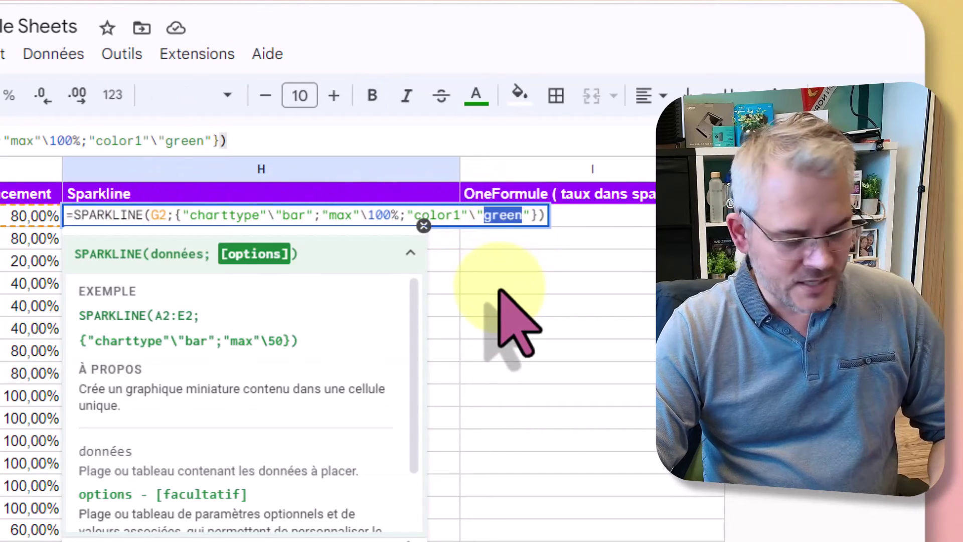
type("#9900ff")
key("End")
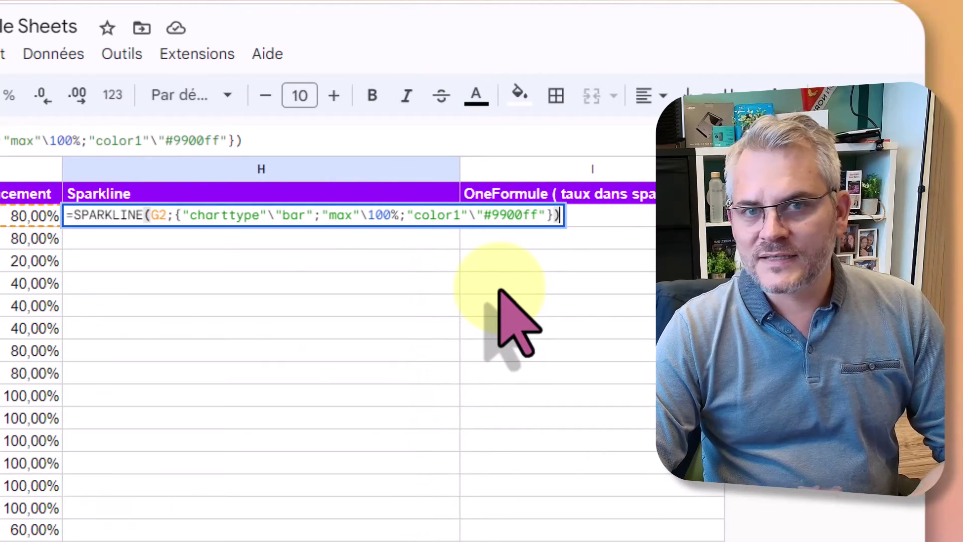
key("Return")
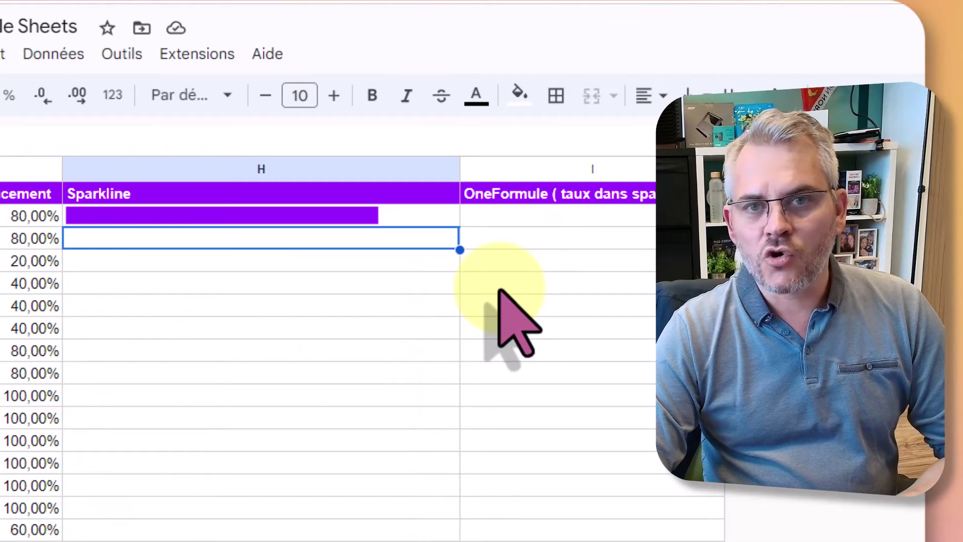
Step: Fill the H2 sparkline formula down column H for all the listed tasks
left_click(426, 195)
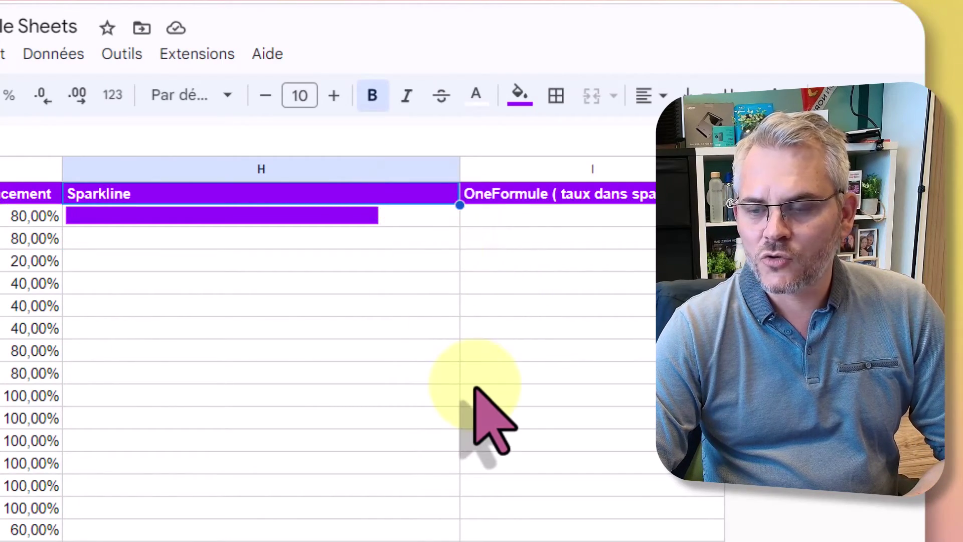
left_click(419, 215)
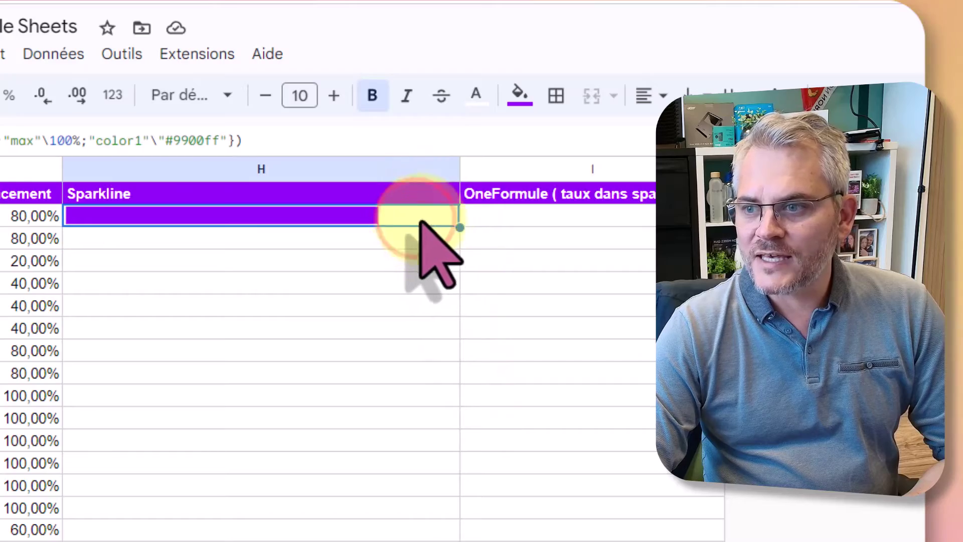
left_click(461, 229)
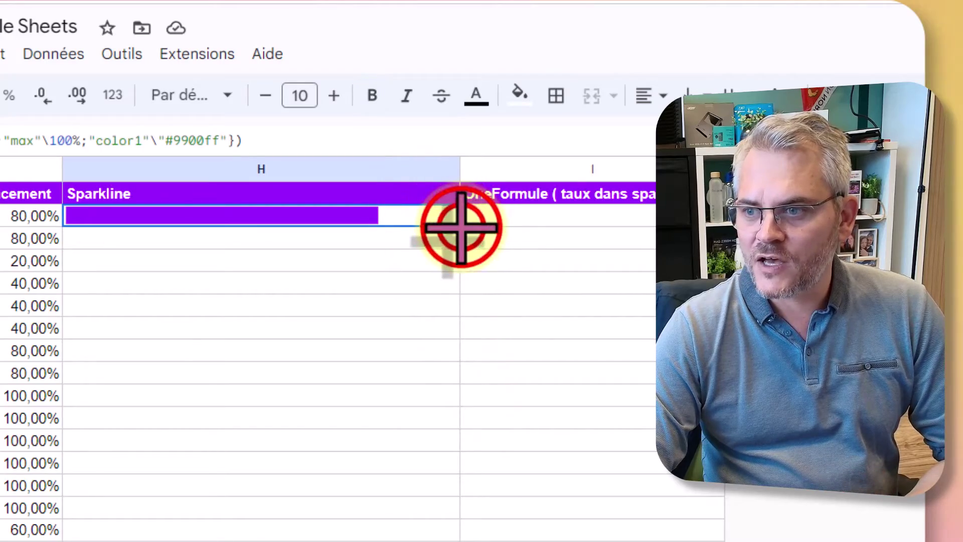
double_click(461, 228)
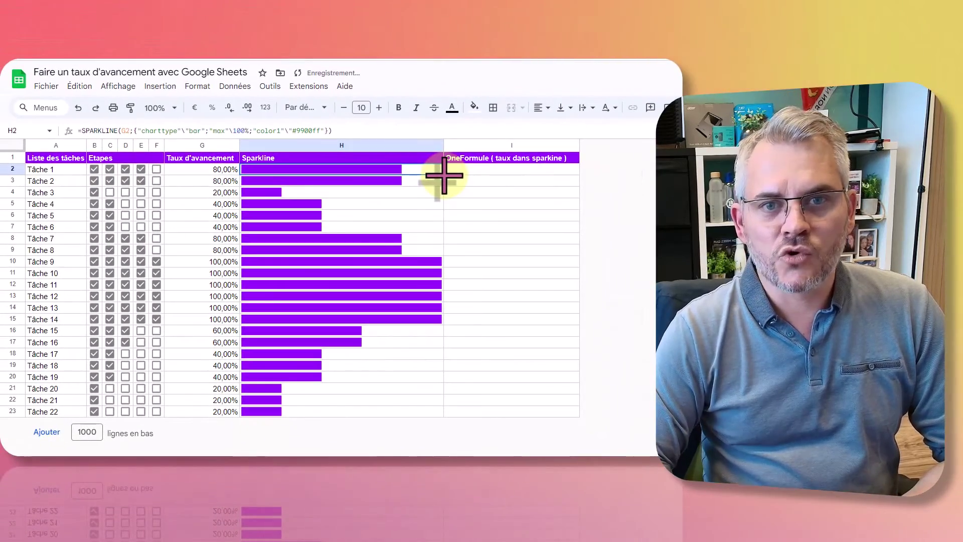
Step: Test the bars by ticking the fifth step for Tâche 7 to Tâche 16 and clearing steps three and four for Tâche 6 to Tâche 14
left_click_drag(156, 239, 154, 342)
key("space")
left_click_drag(137, 225, 130, 320)
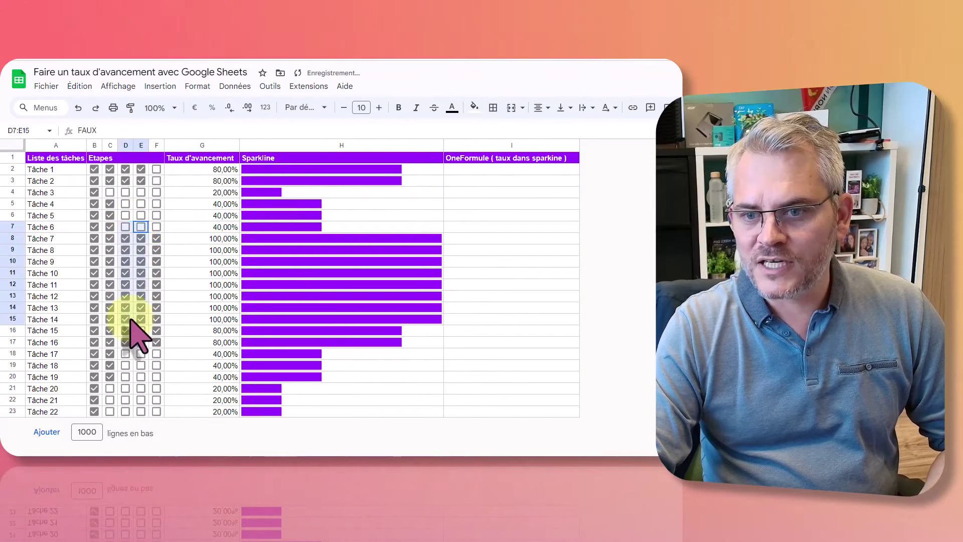
key("space")
key("space")
Step: Review the G2 and H2 formulas and copy the complete H2 sparkline formula, still referring to G2, into I2 under OneFormule
left_click(469, 170)
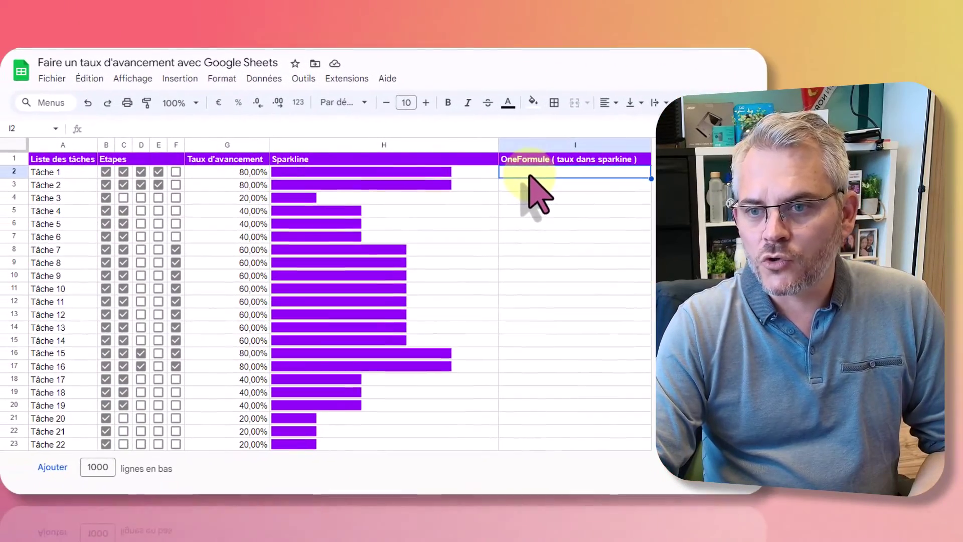
left_click(230, 172)
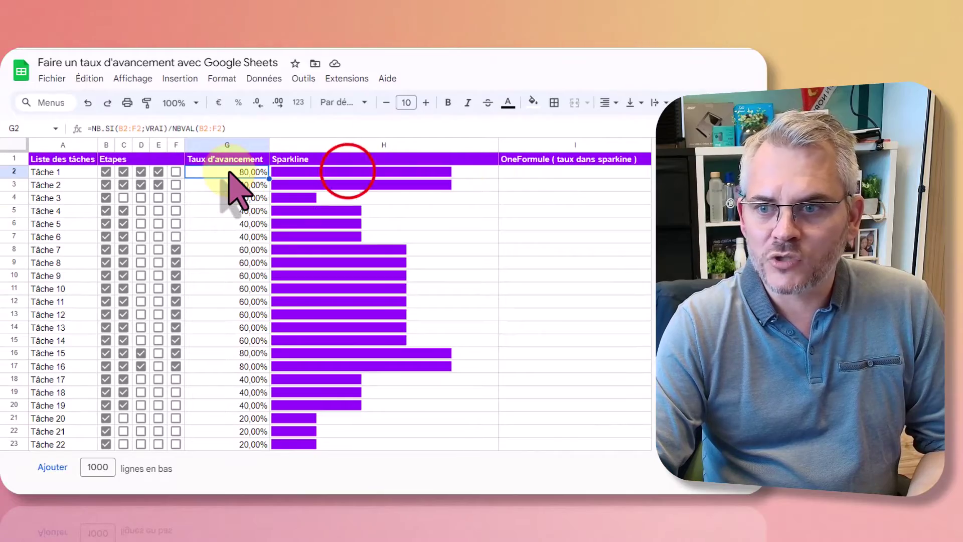
left_click(348, 172)
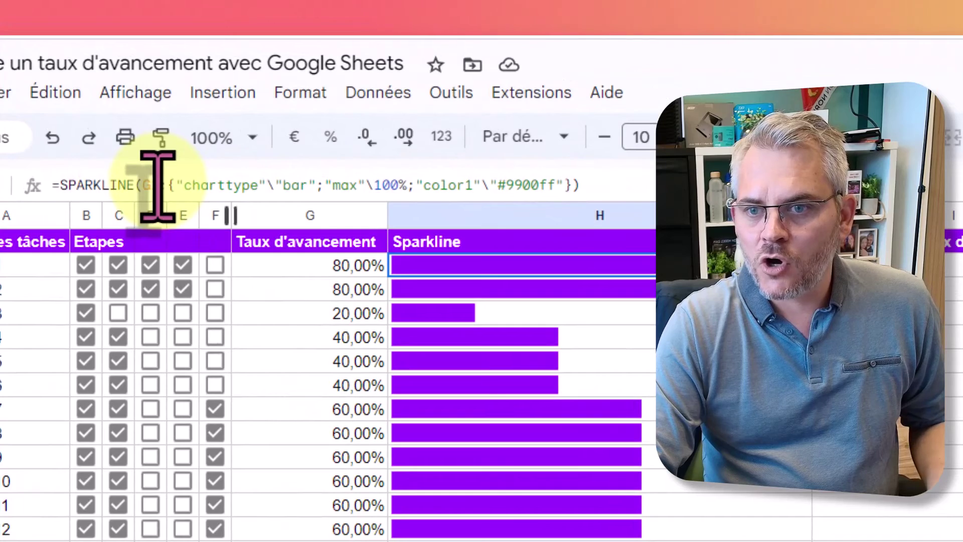
left_click(94, 110)
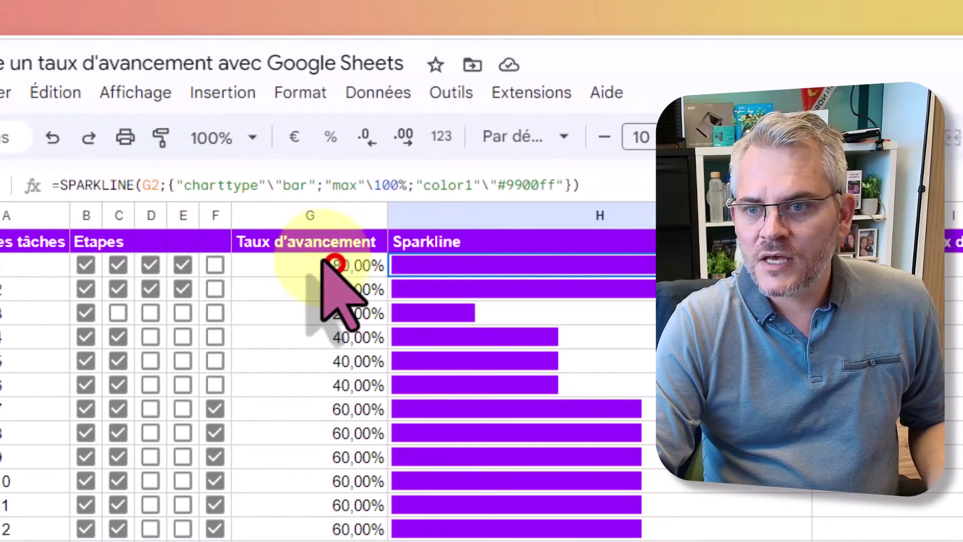
left_click(329, 266)
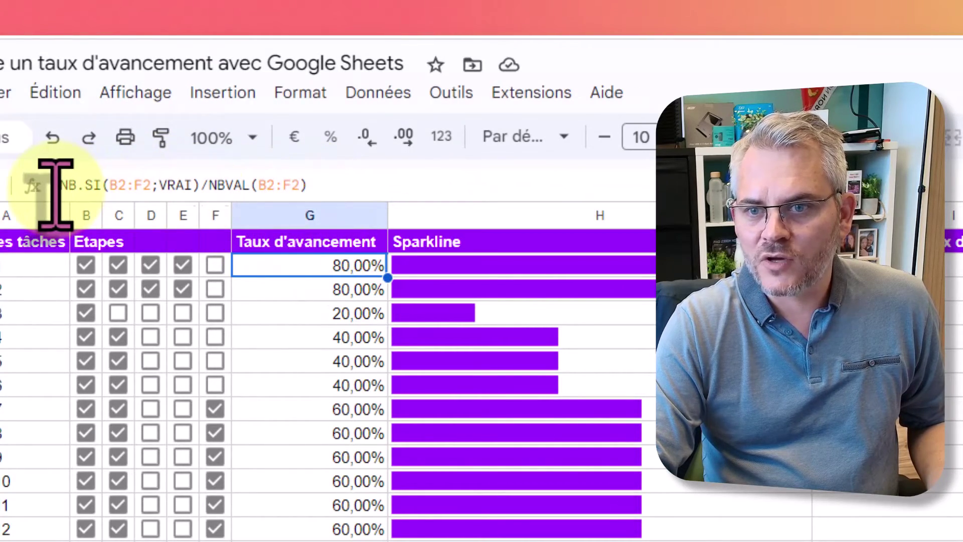
left_click(461, 265)
left_click(577, 185)
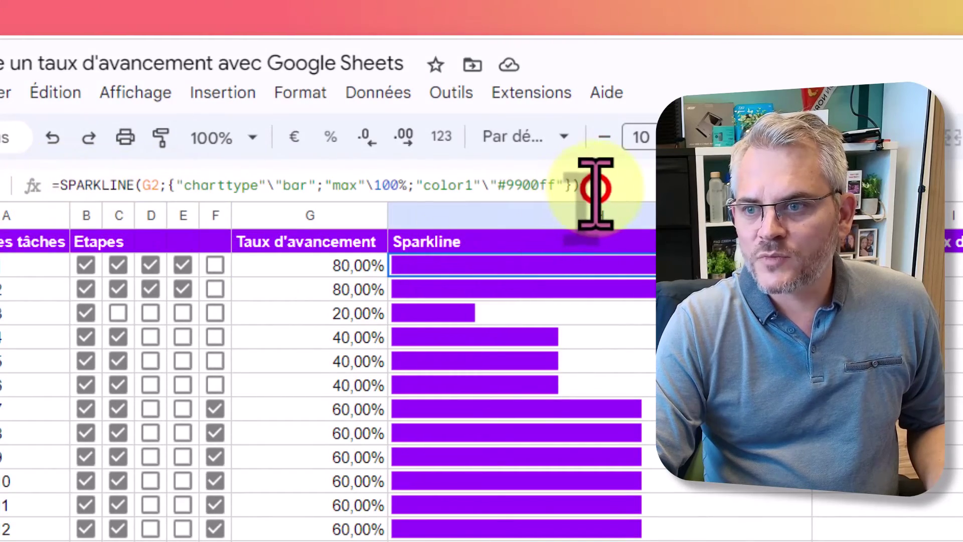
left_click_drag(577, 186, 30, 192)
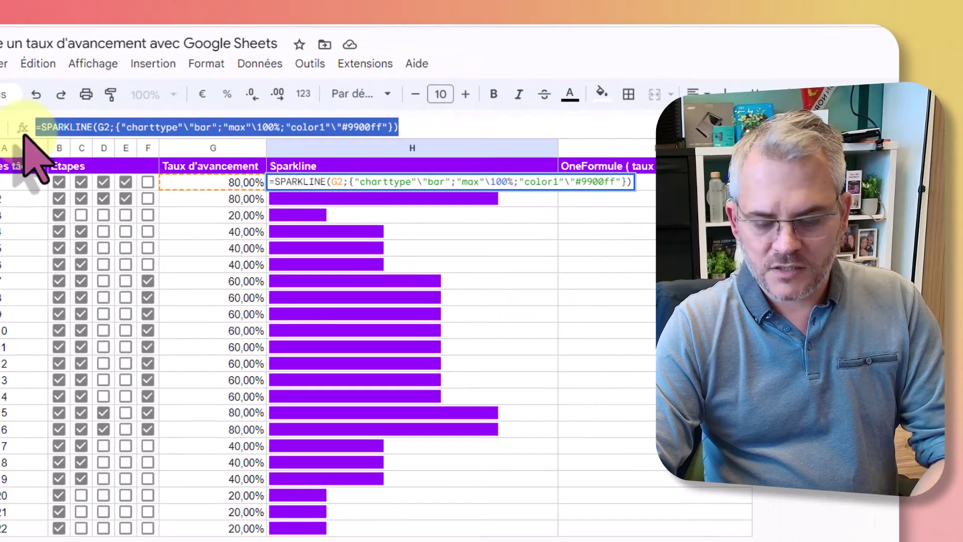
left_click(602, 183)
type("=SPARKLINE(G2;{\"charttype\"\\\"bar\";\"max\"\\100%;\"color1\"\\\"#9900FF\"})")
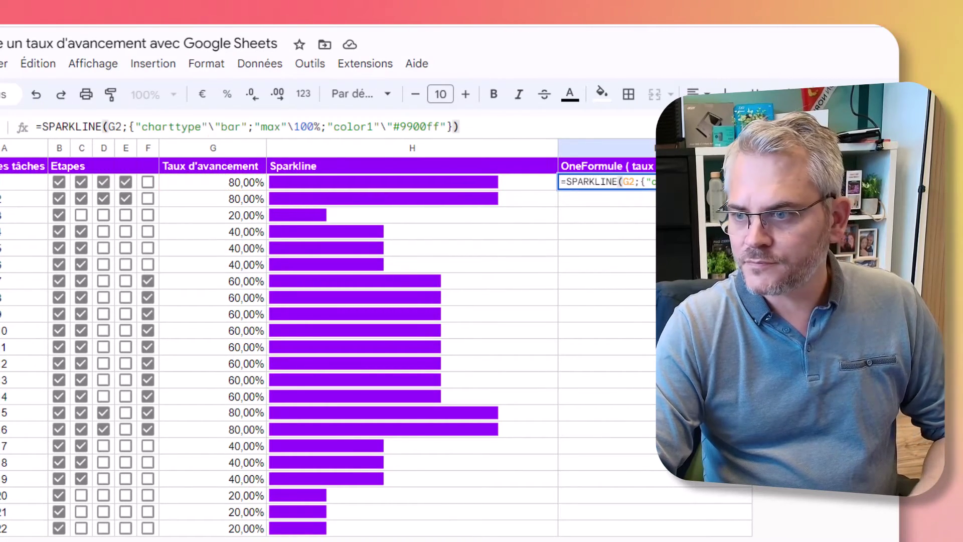
key("Return")
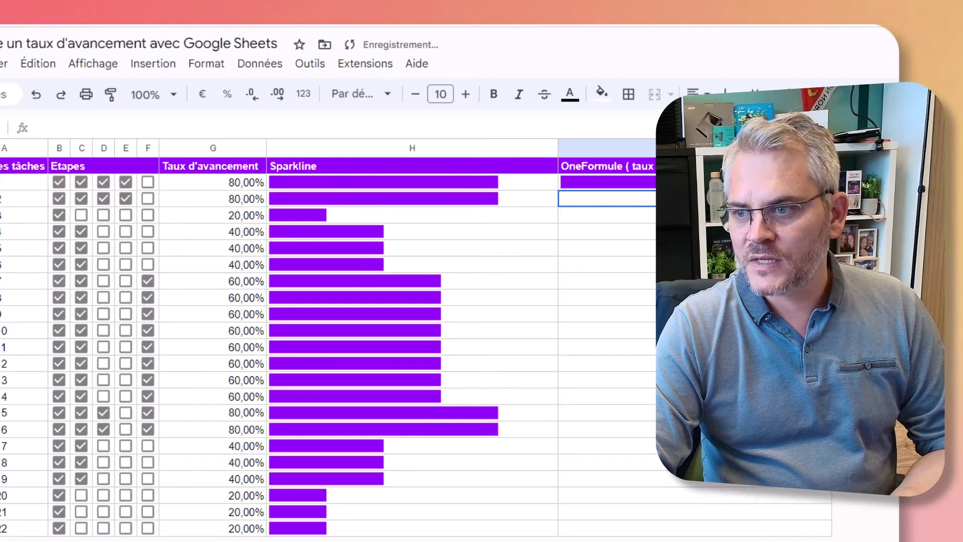
Step: Copy the expression NB.SI(B2:F2;VRAI)/NBVAL(B2:F2) from the G2 formula, without its equals sign
double_click(201, 182)
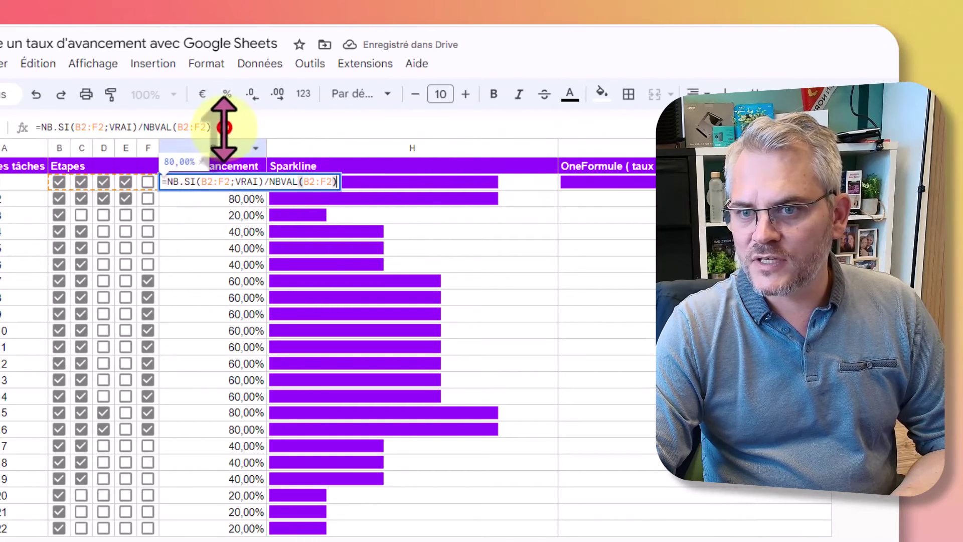
left_click_drag(223, 127, 45, 127)
key("ctrl+c")
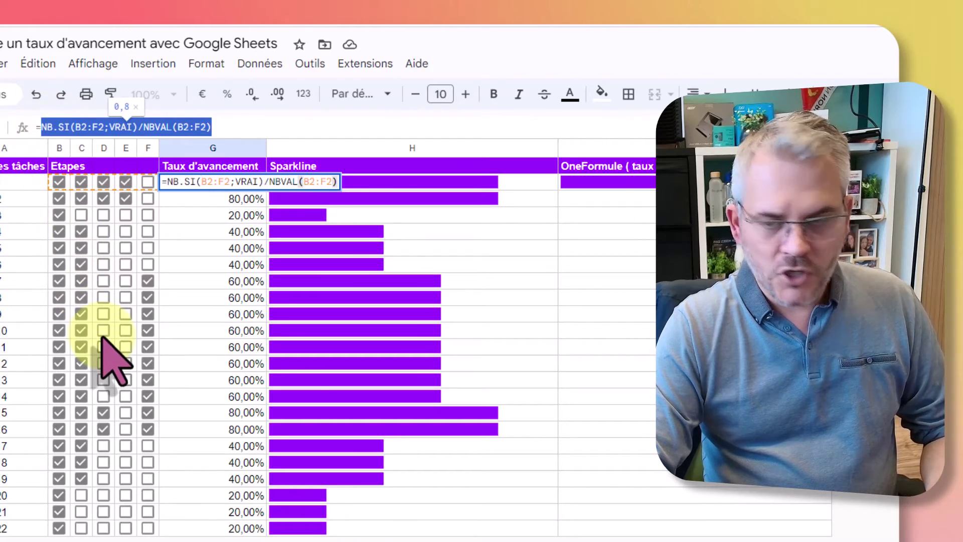
key("Return")
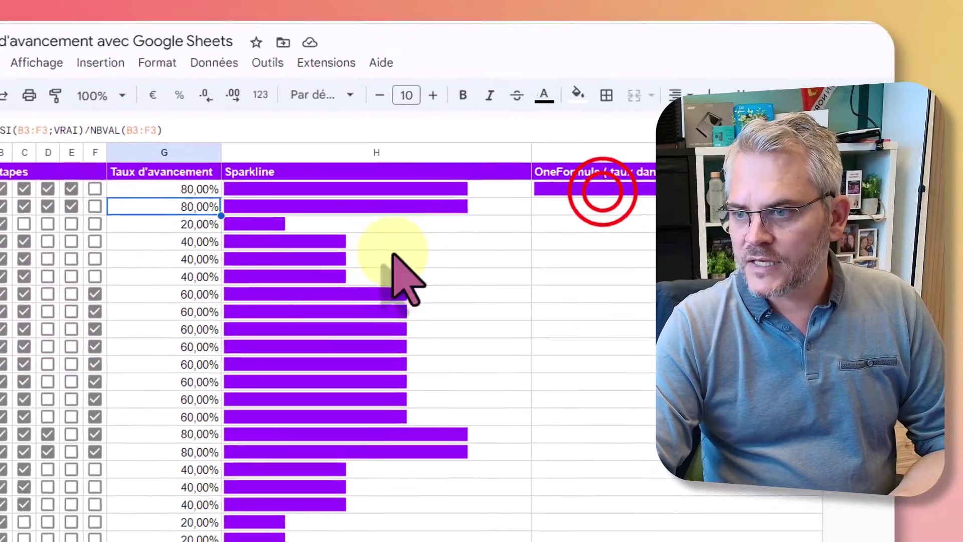
Step: Replace the G2 reference in the I2 sparkline formula with the copied NB.SI/NBVAL expression and fill the formula down for all tasks
left_click(624, 182)
double_click(625, 183)
left_click(483, 230)
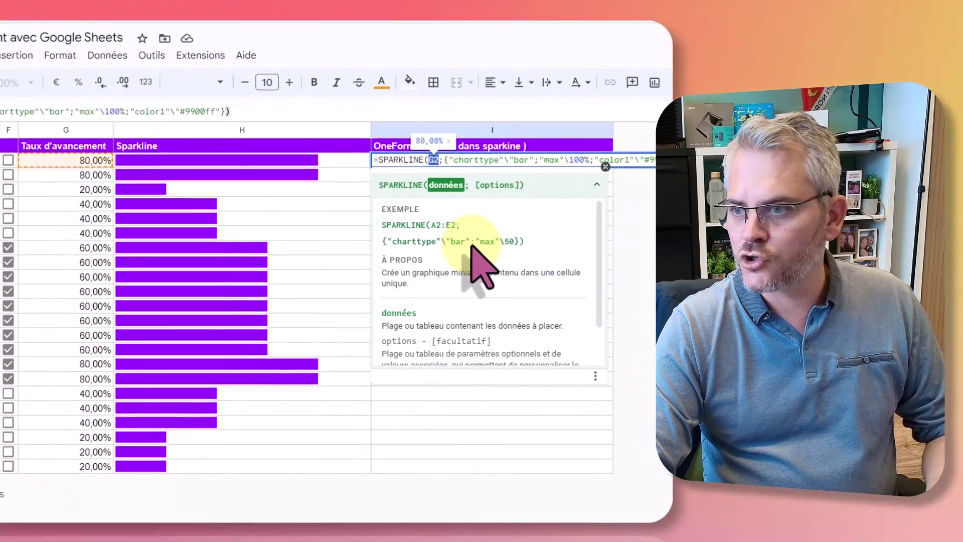
key("ctrl+v")
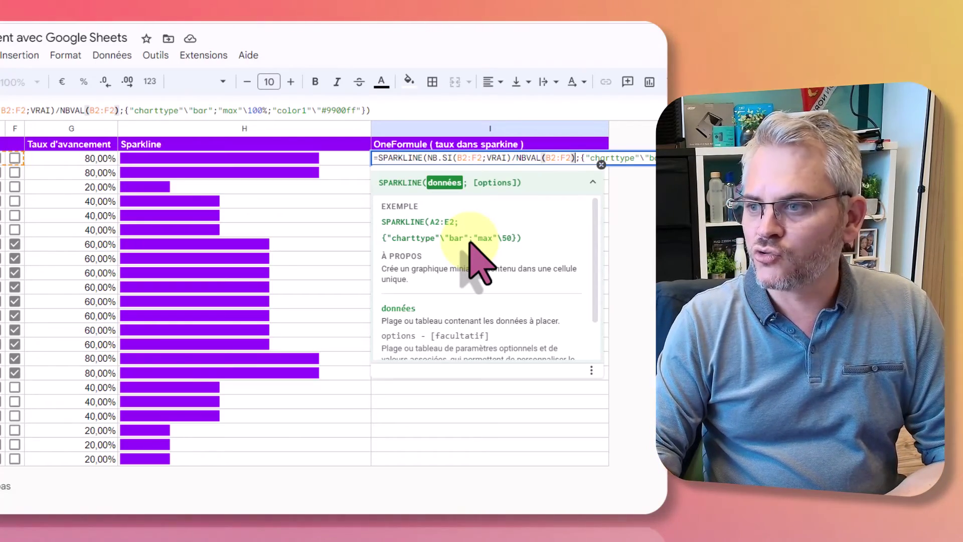
key("Return")
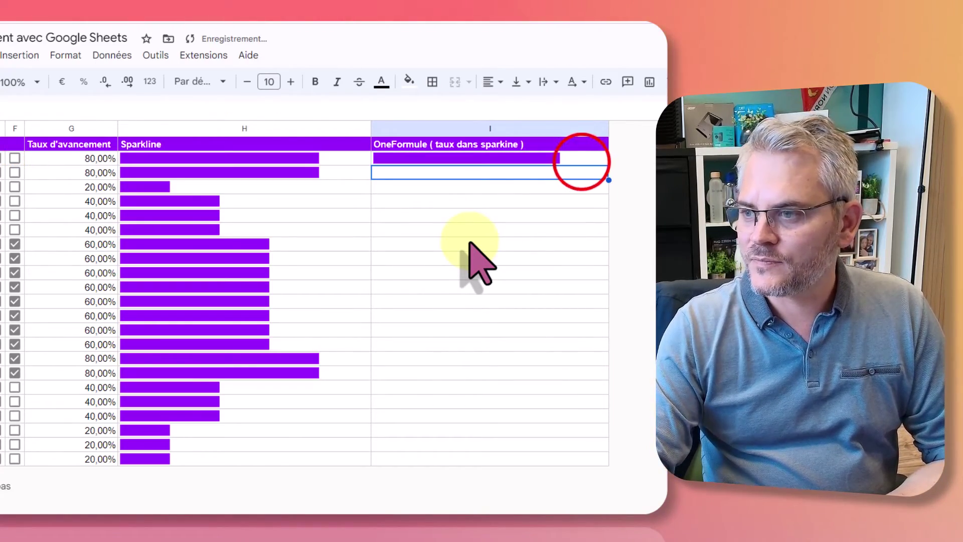
left_click(577, 158)
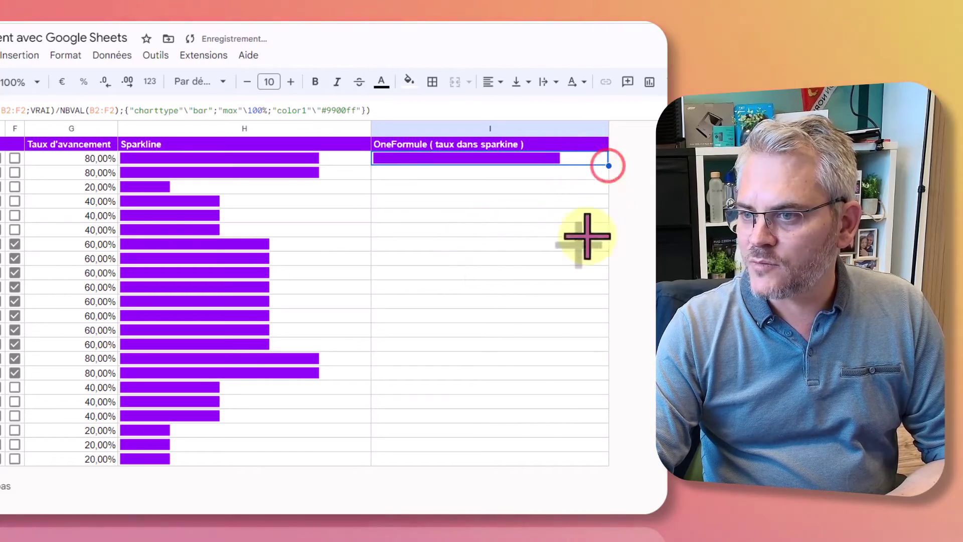
double_click(609, 166)
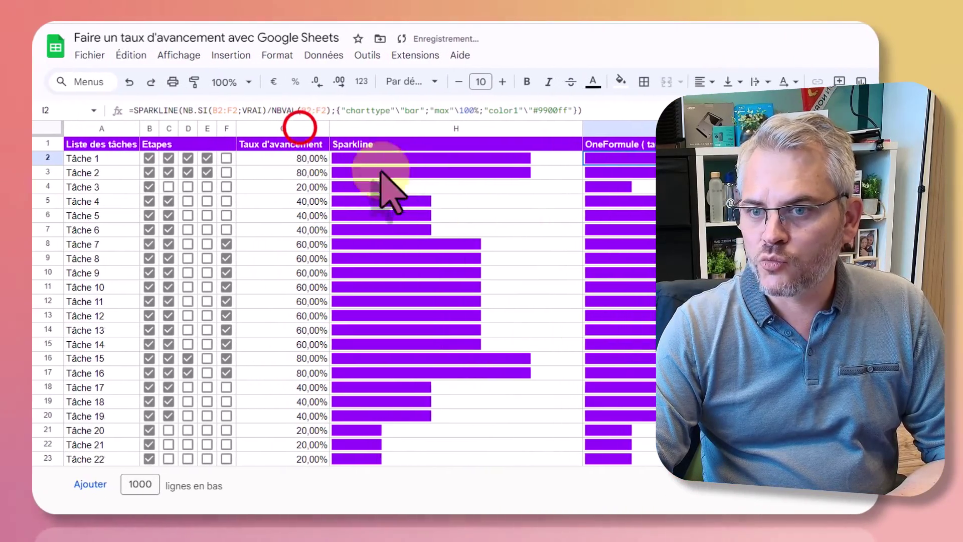
Step: Delete the Taux d'avancement column and the Sparkline column that depends on it
left_click(298, 128)
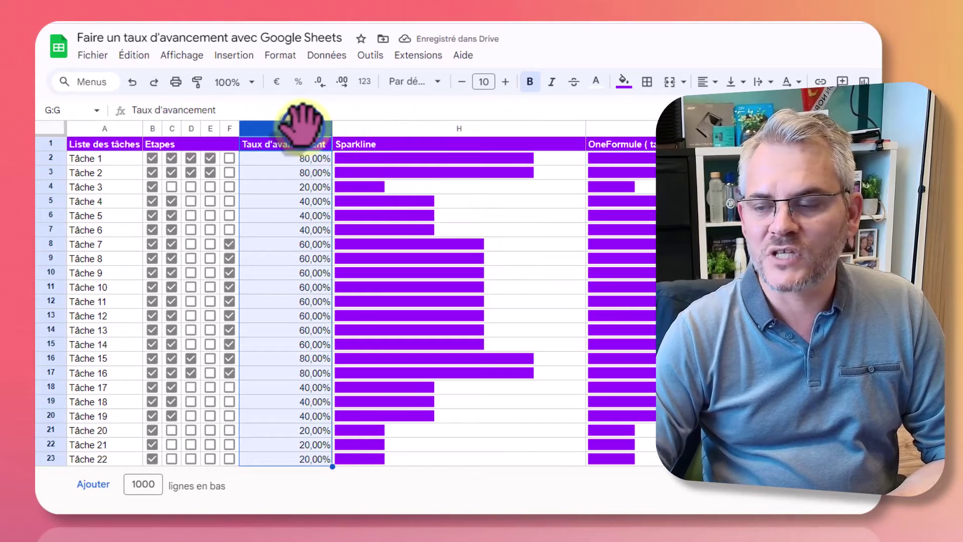
right_click(300, 125)
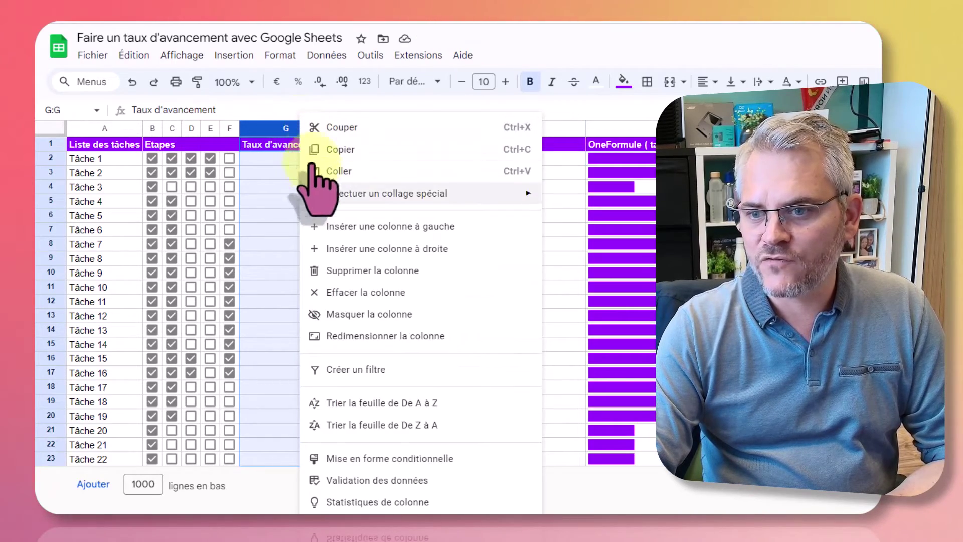
left_click(347, 271)
left_click(361, 125)
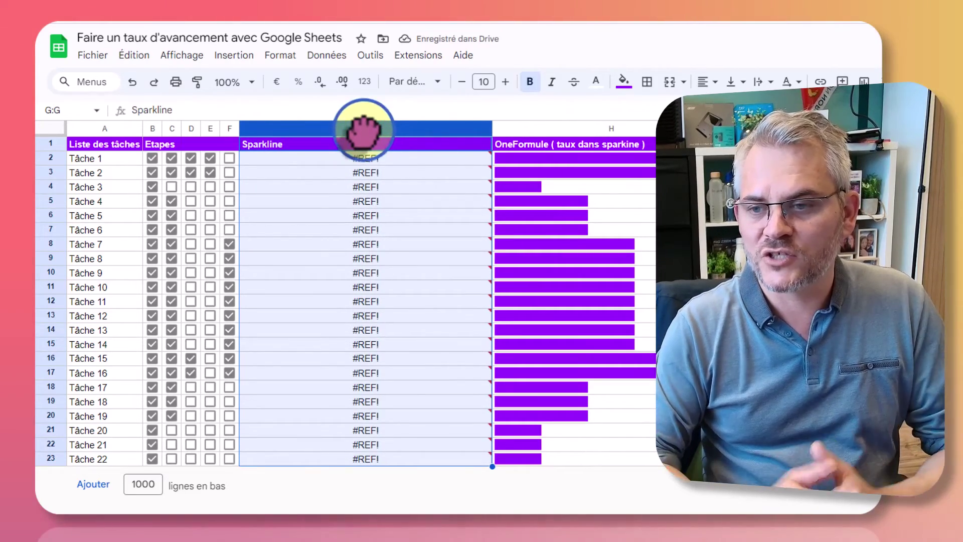
right_click(361, 125)
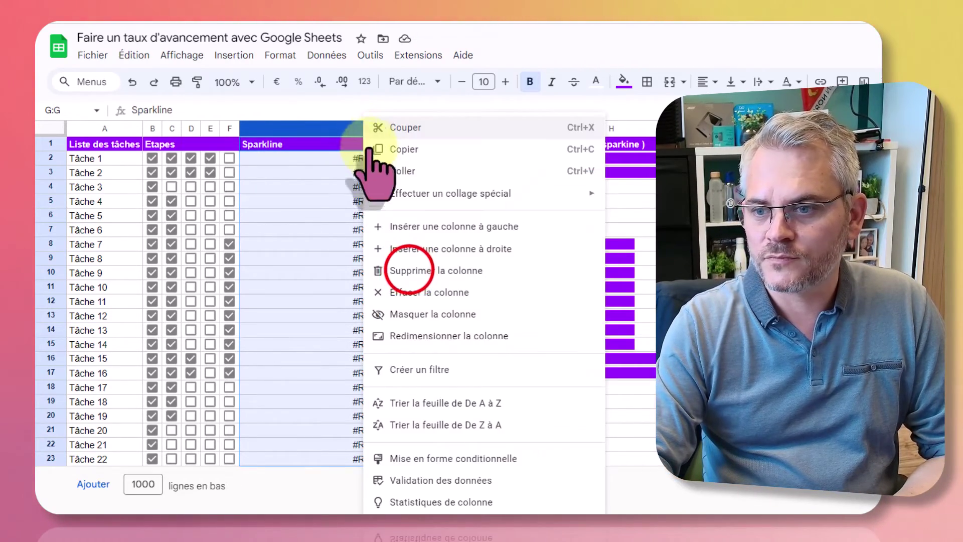
left_click(397, 271)
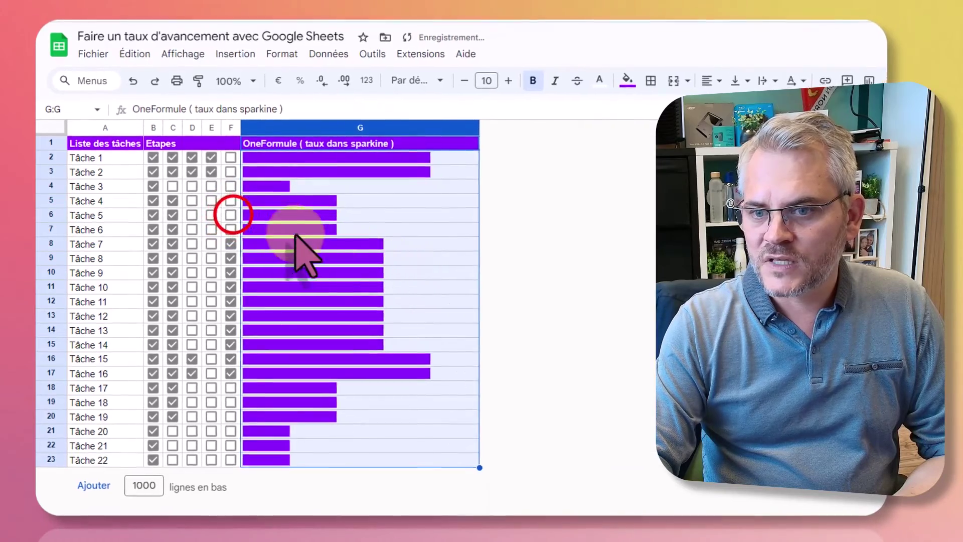
Step: Test the OneFormule bars by ticking Tâche 5's last three steps, Tâche 6's third and fourth, and the third step for Tâche 7 to Tâche 10
left_click(231, 214)
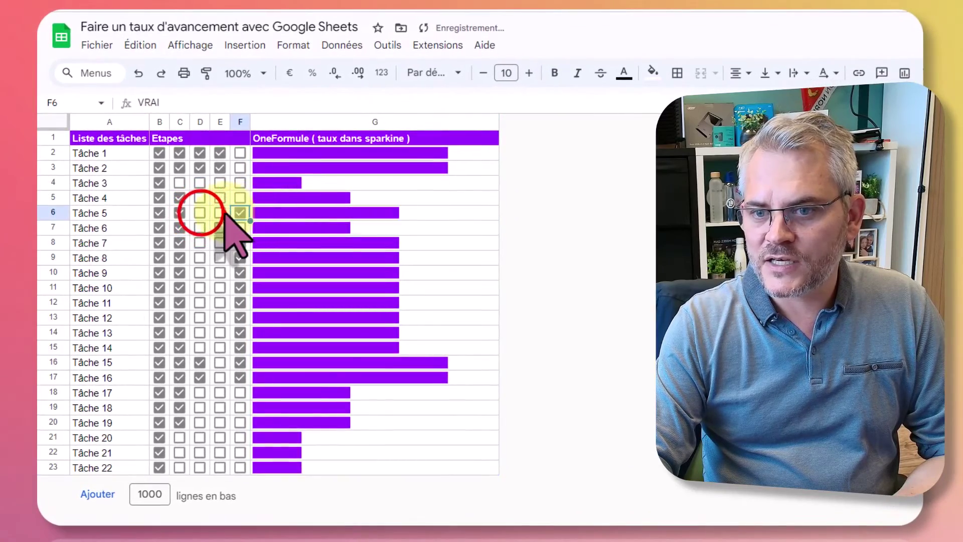
left_click(212, 215)
left_click(192, 215)
left_click(200, 228)
left_click(220, 227)
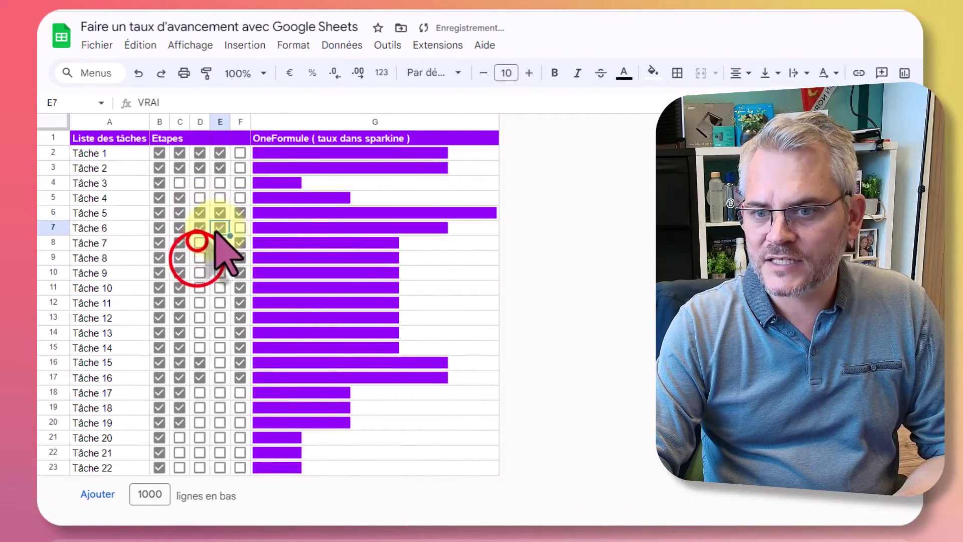
left_click(200, 243)
left_click(199, 273)
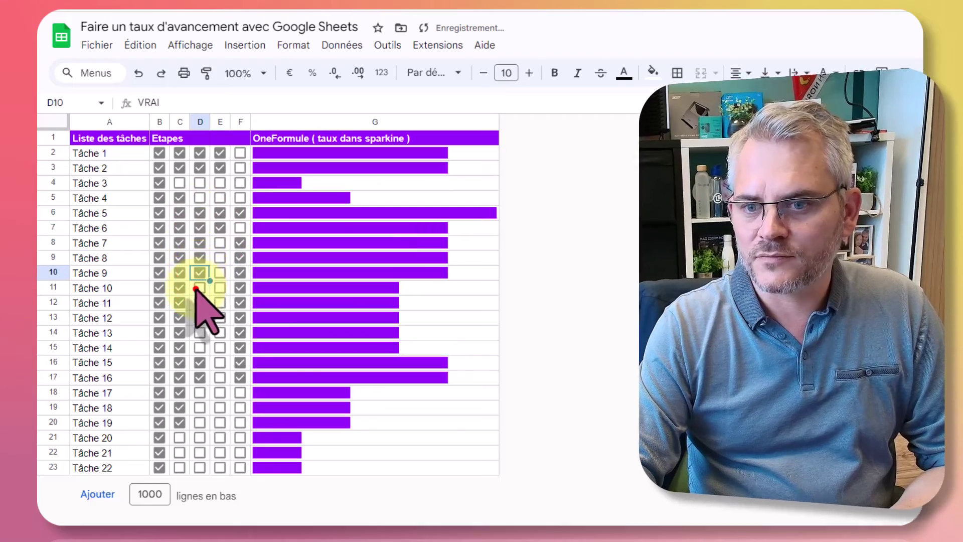
left_click(199, 287)
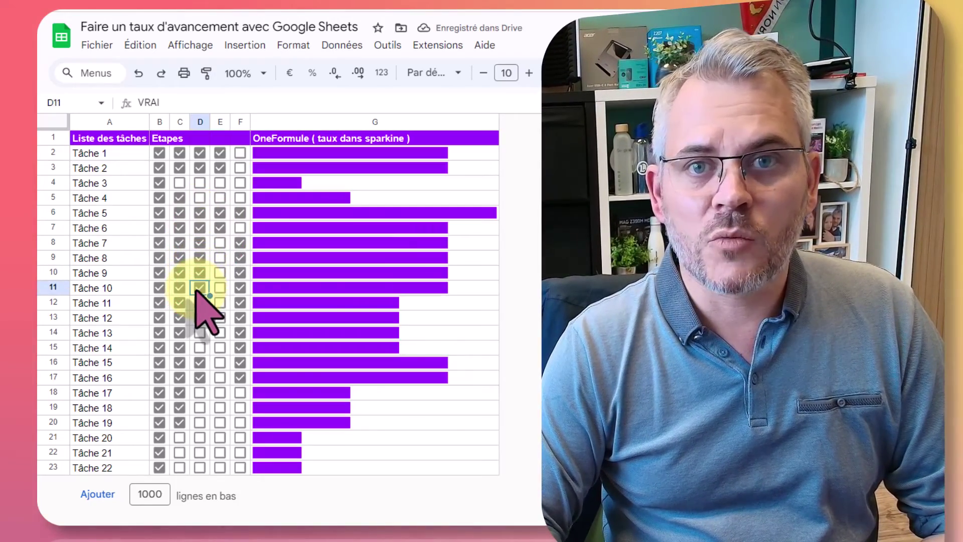